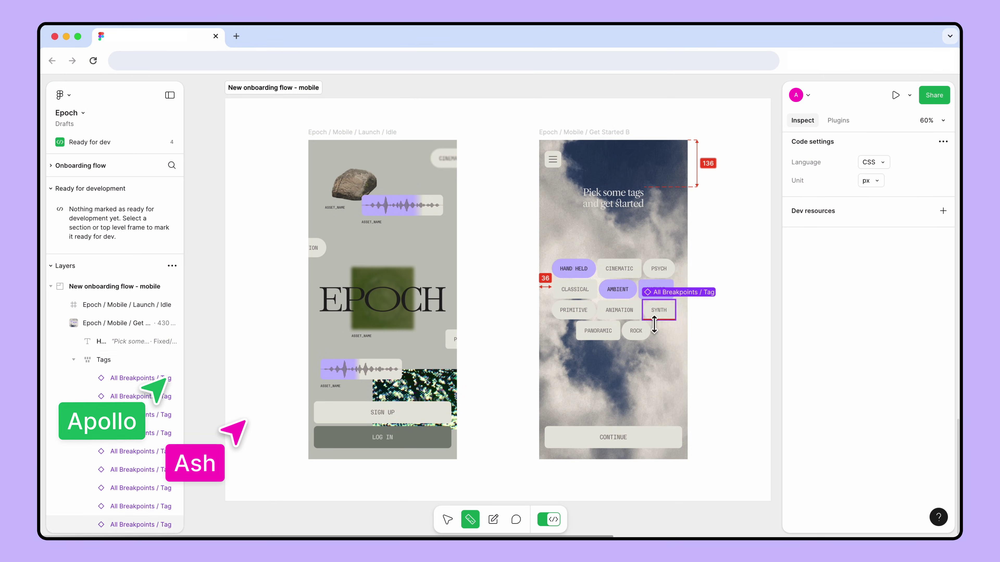
Step: Check the tags-to-CONTINUE gap and HAND HELD tag, then confirm the design changes with an 'Updat' note
left_click_drag(674, 348, 701, 414)
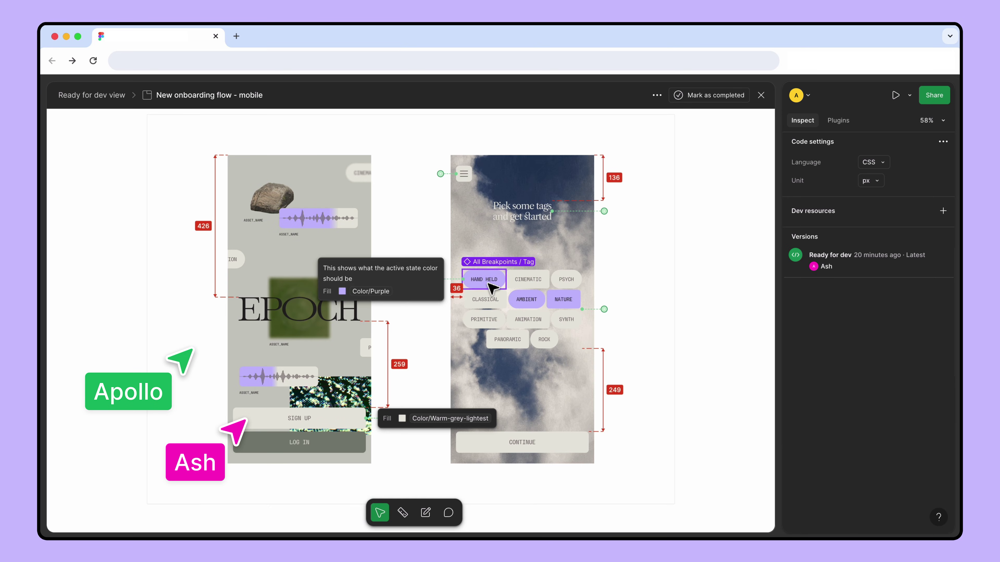
left_click(490, 285)
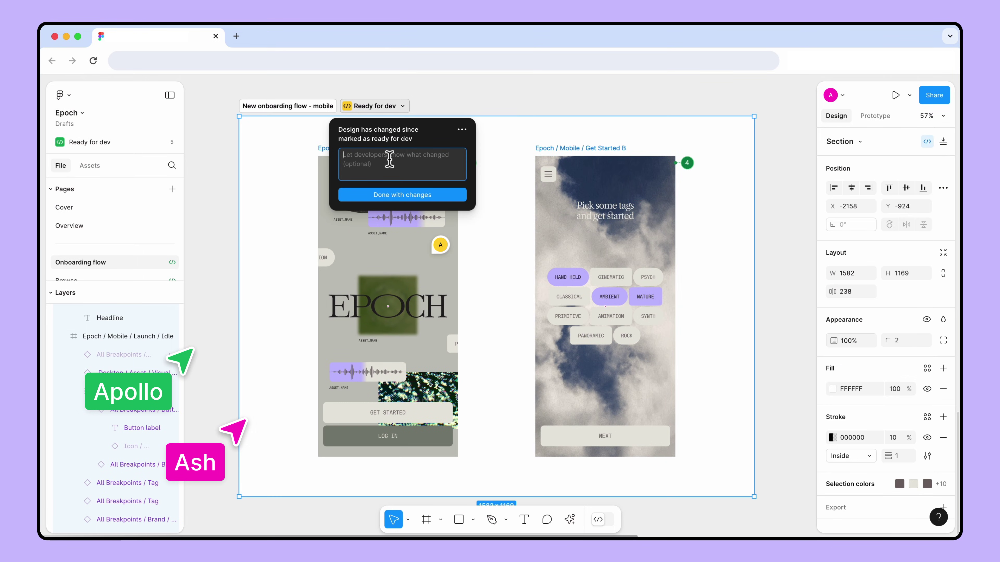
type("Updated background color and changed the copy of the buttons")
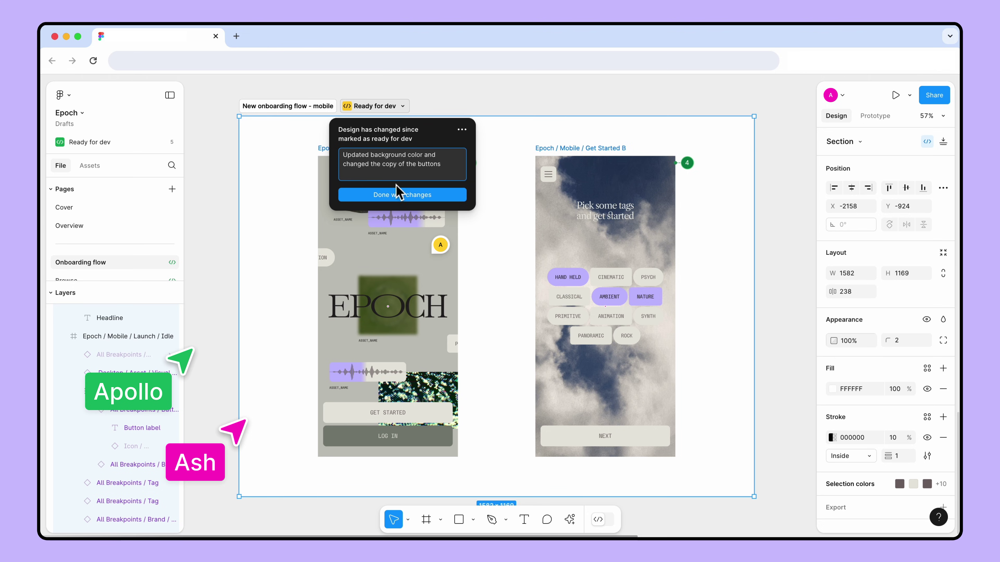
left_click(398, 193)
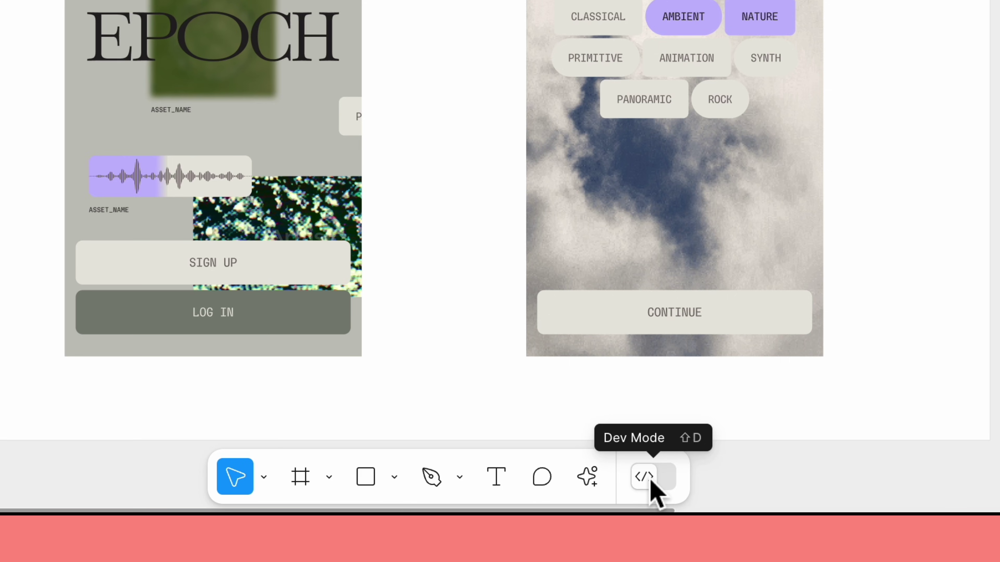
Step: Turn on Dev Mode and select the Epoch / Mobile / Get Started B frame
left_click(650, 481)
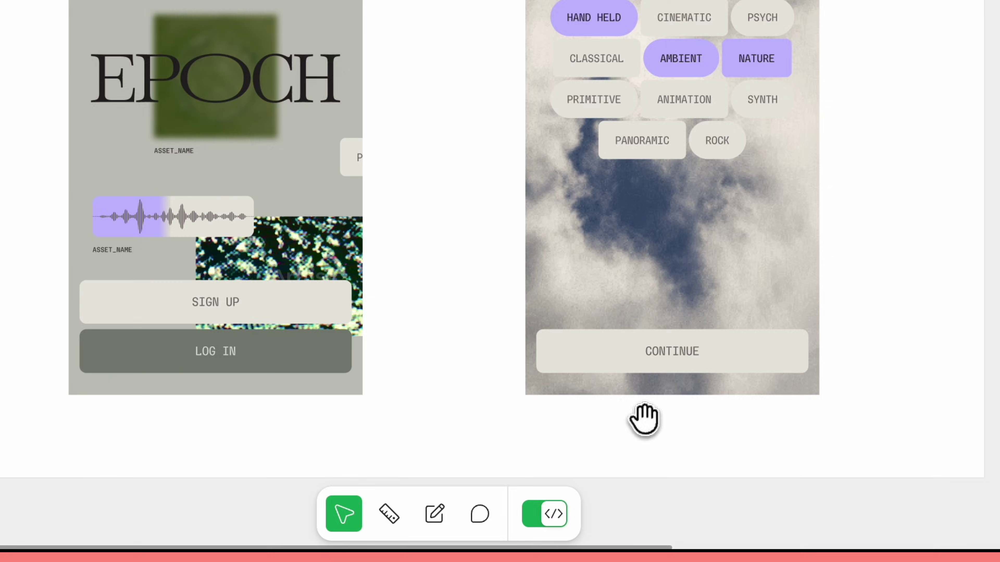
left_click(691, 241)
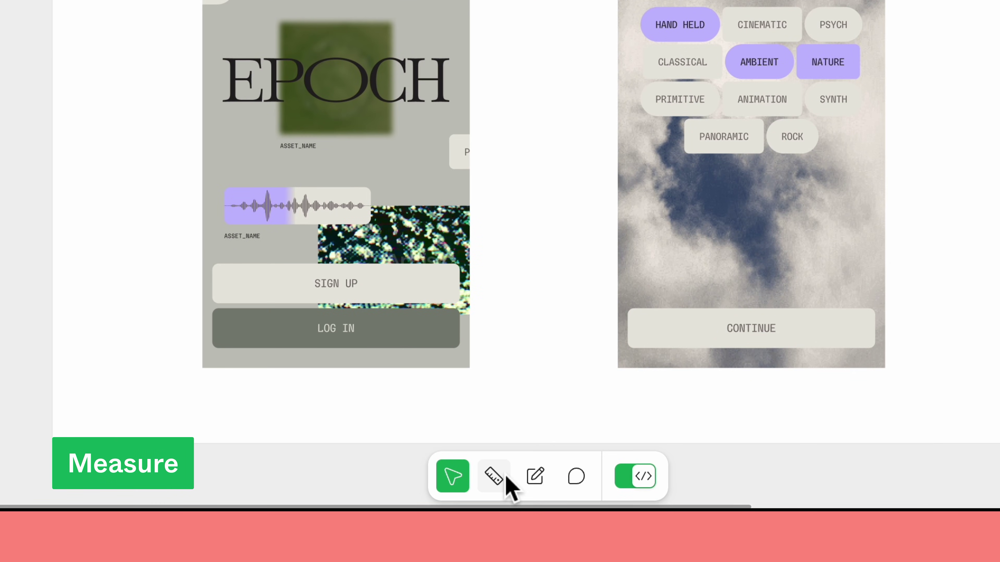
Step: Measure top-to-headline, edge-to-tags and tags-to-CONTINUE on Get Started B, plus EPOCH gaps on Launch
left_click(496, 476)
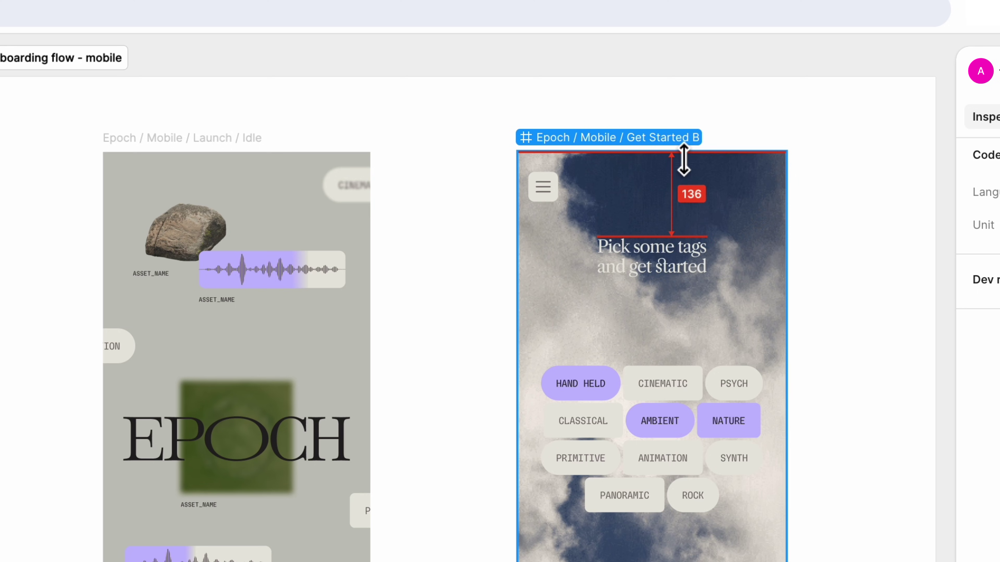
left_click_drag(683, 162, 804, 145)
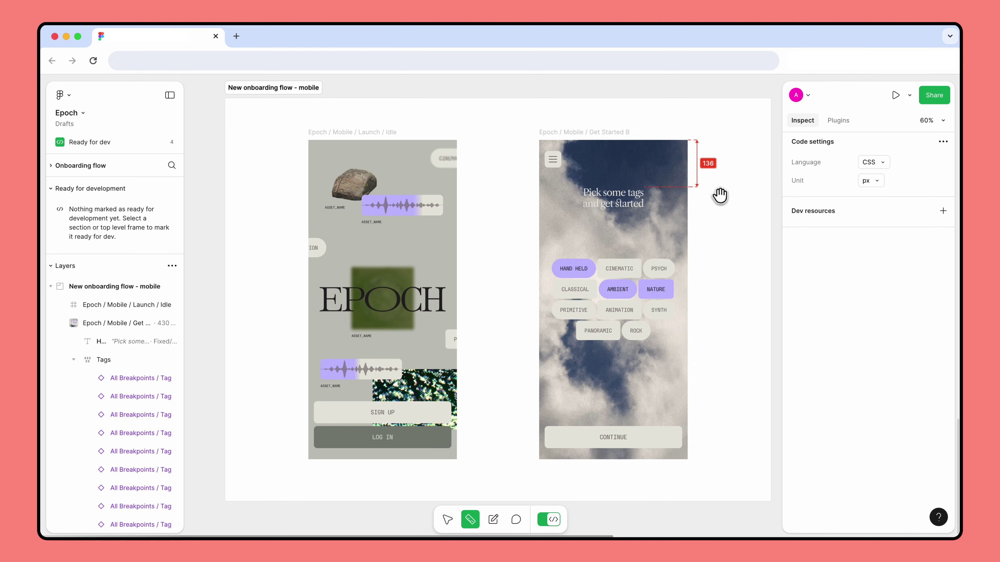
left_click(549, 291)
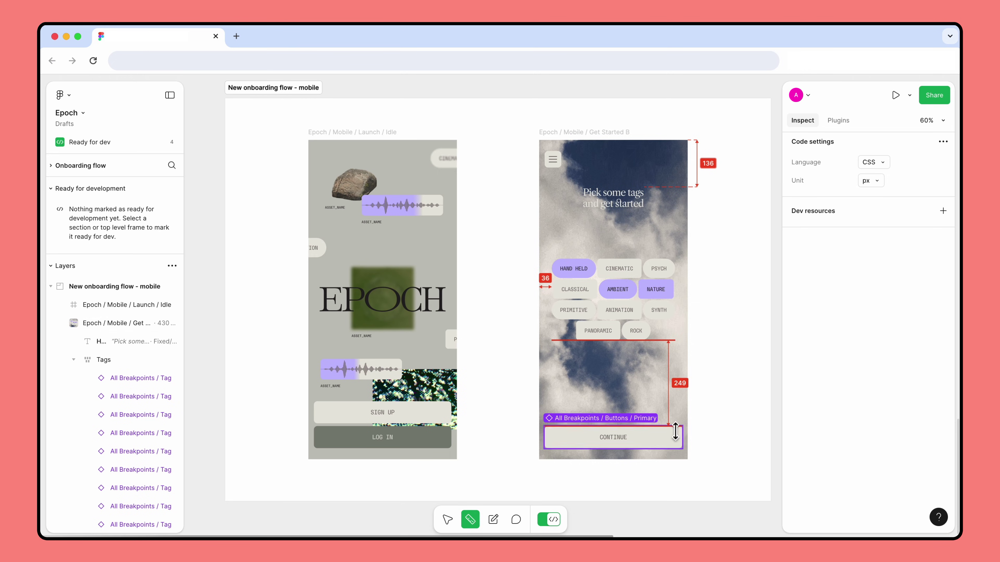
left_click_drag(673, 417, 701, 413)
left_click_drag(445, 313, 474, 357)
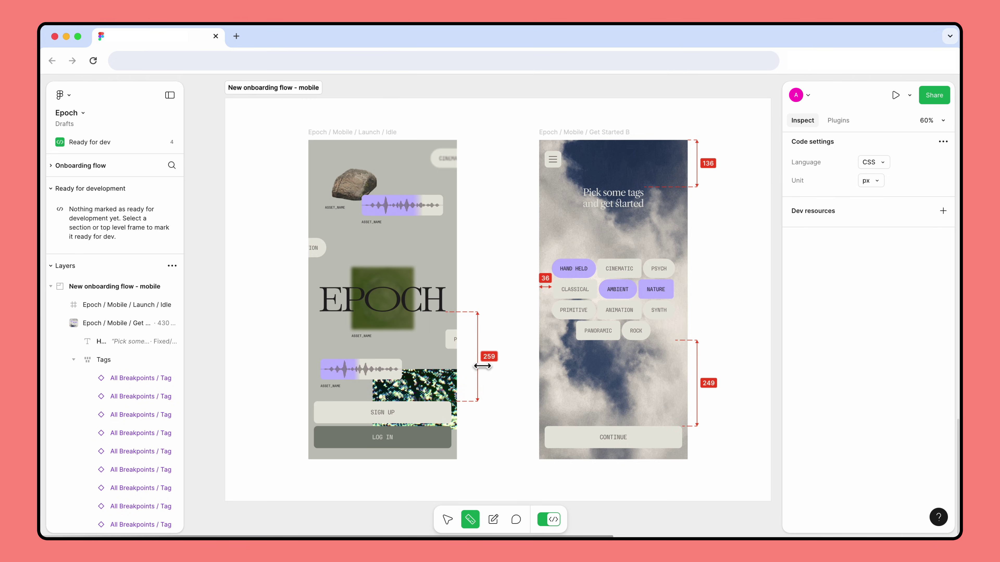
left_click_drag(319, 287, 293, 267)
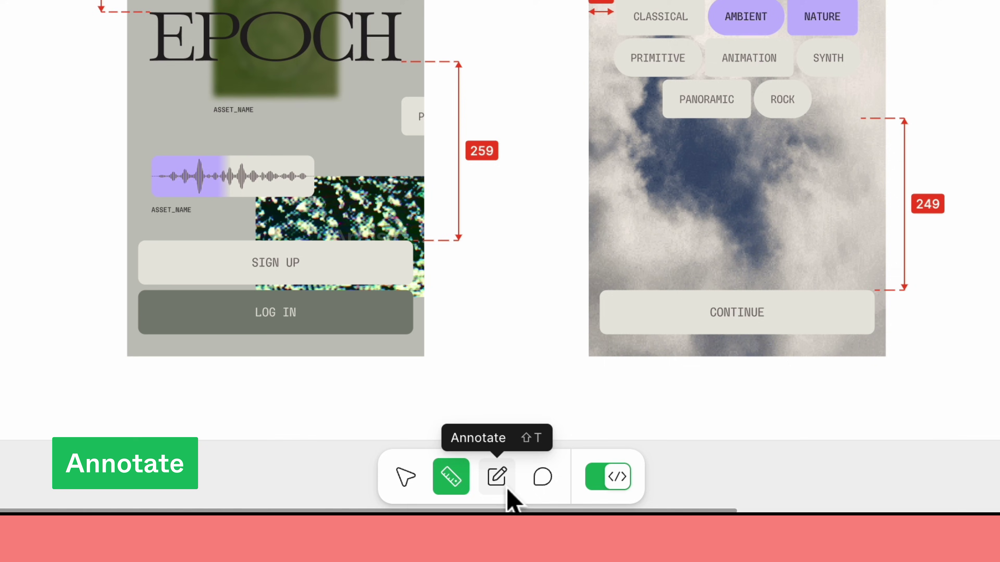
Step: Annotate HAND HELD with 'This shows what the active state color should be' and attach its Fill
left_click(507, 490)
left_click(465, 166)
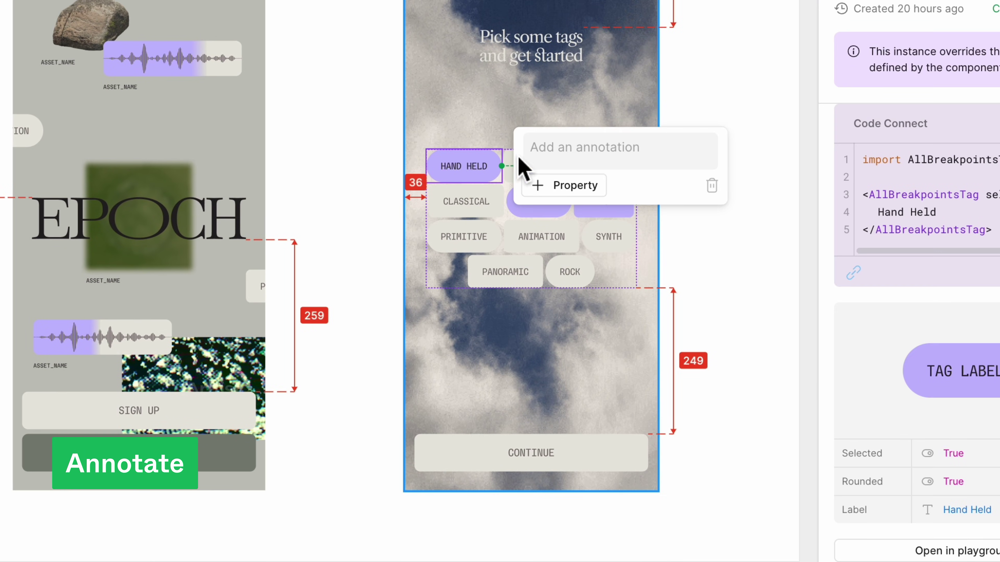
type("This shows what the act")
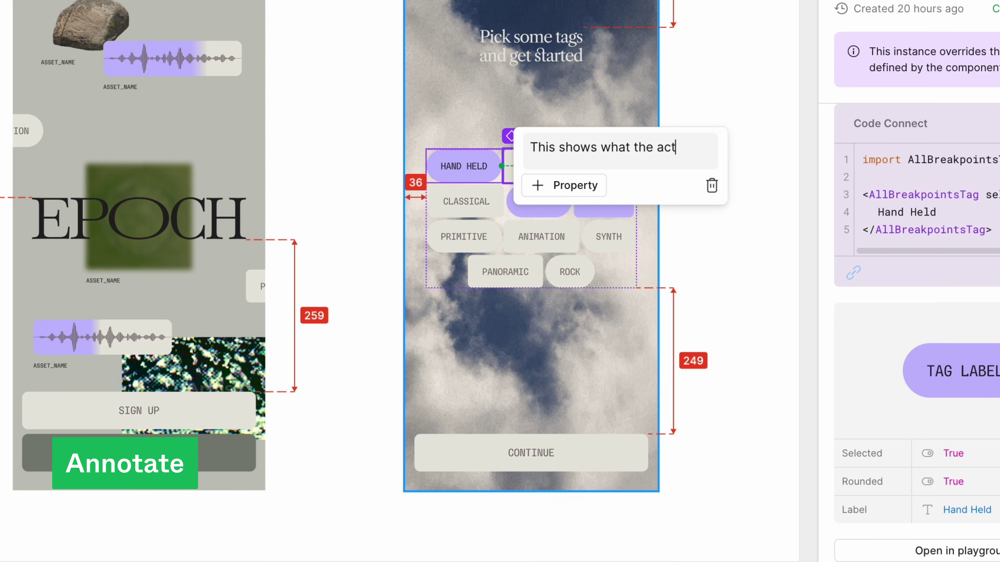
type("ive state color should ")
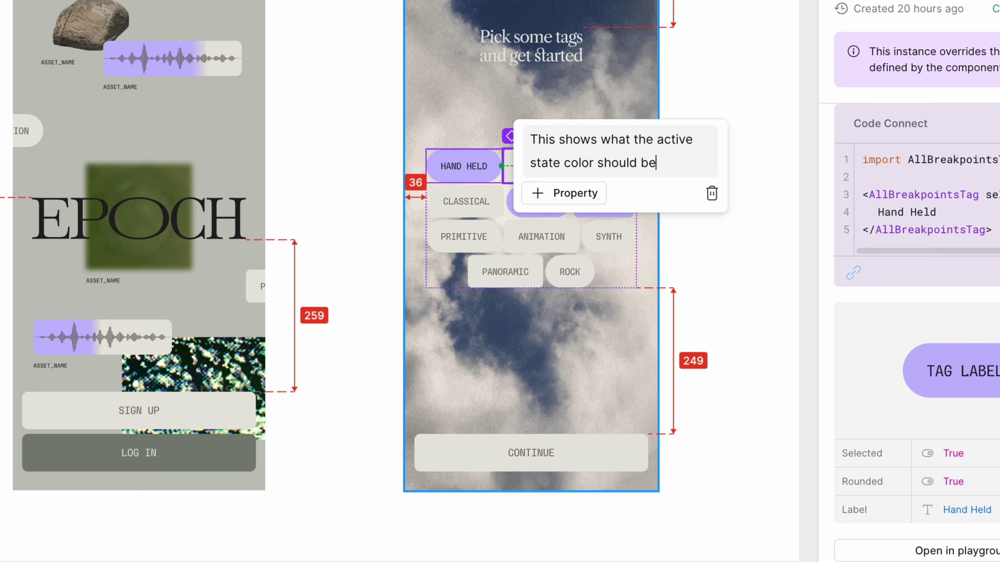
type("be")
left_click(547, 196)
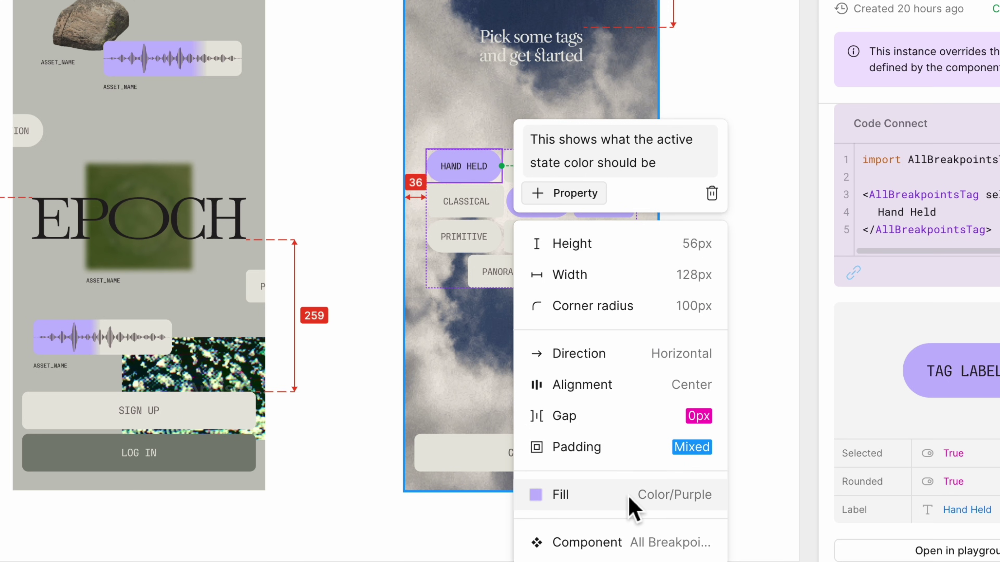
left_click(631, 508)
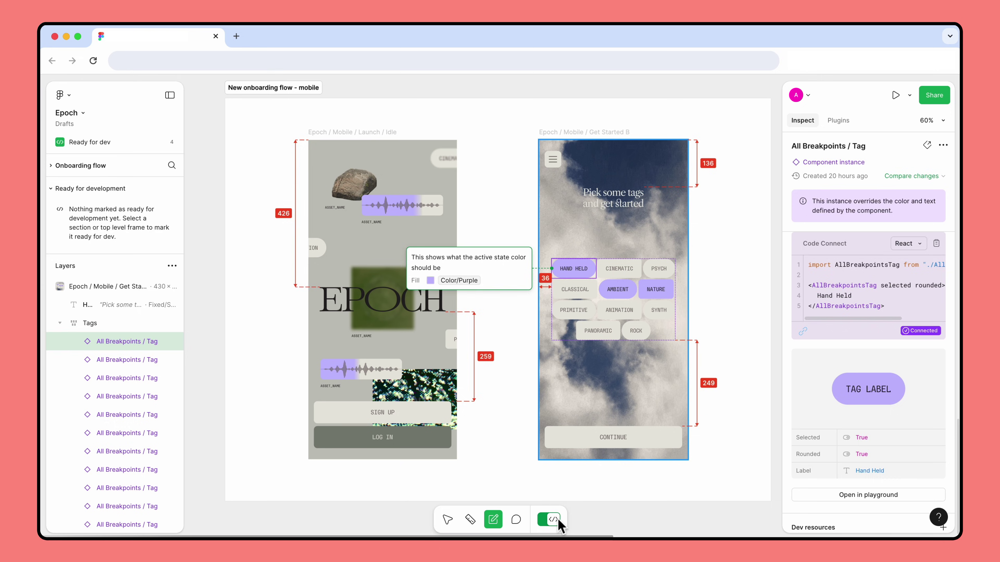
Step: Switch the HAND HELD tag's fill to Color/Orange in Design mode, then go back to Dev Mode
left_click(557, 526)
left_click(834, 503)
left_click(757, 416)
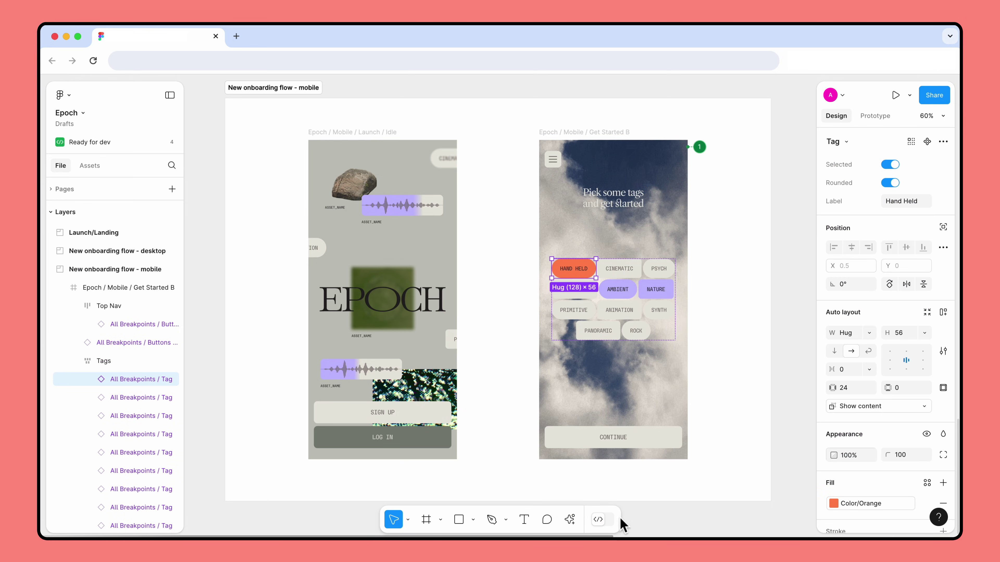
left_click(606, 520)
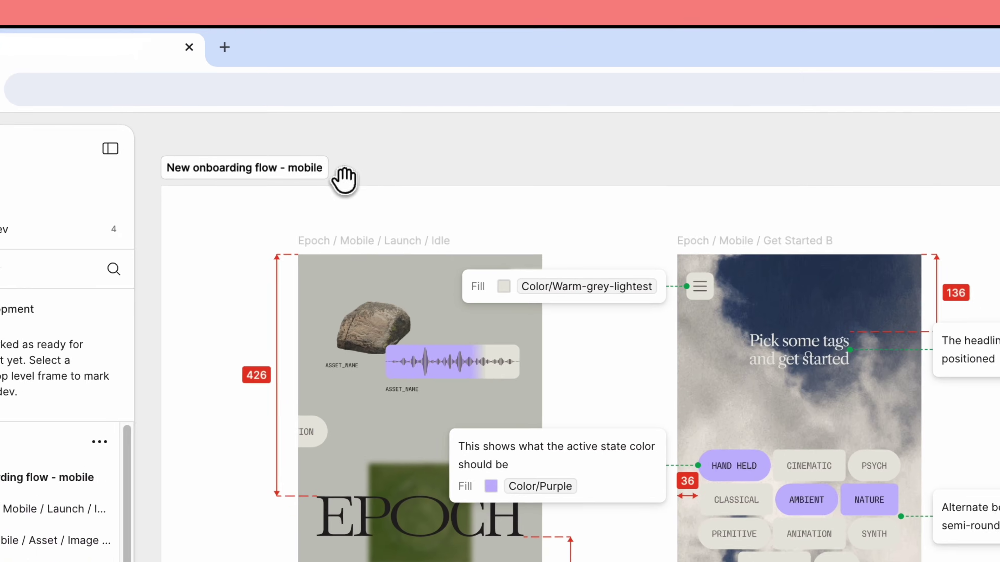
Step: Re-mark the 'New onboarding flow - mobile' section ready for dev and copy its share link
left_click(292, 107)
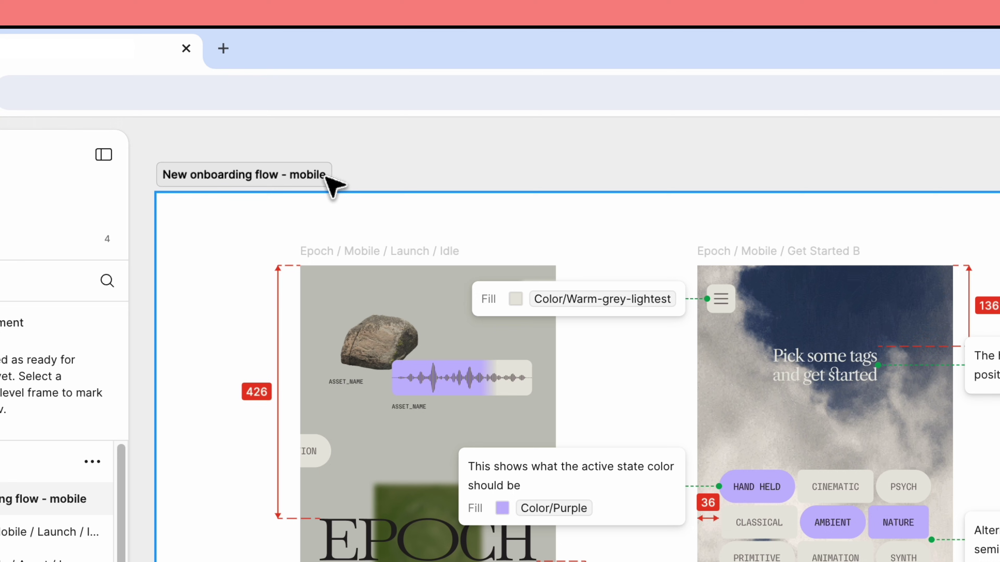
left_click(351, 176)
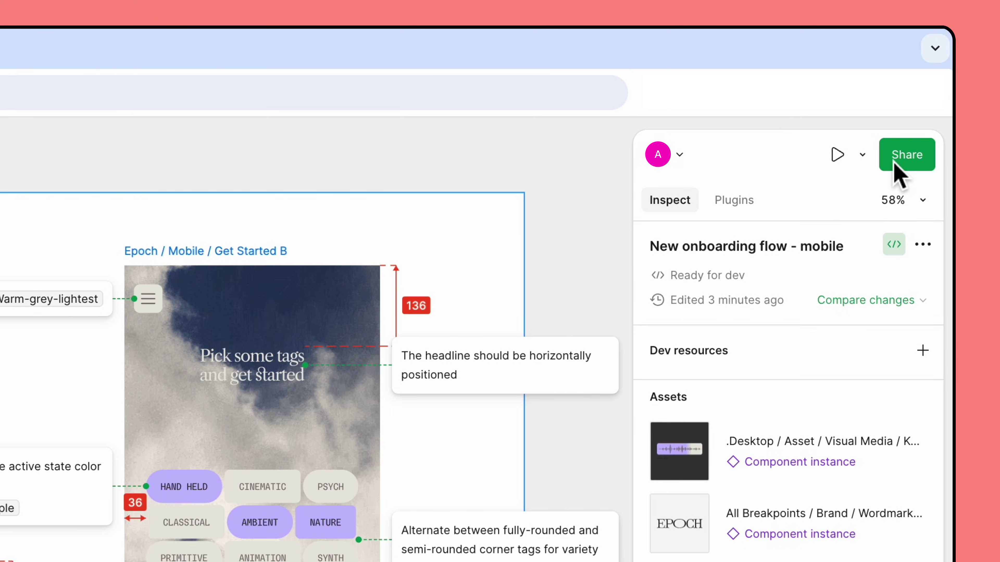
left_click(894, 165)
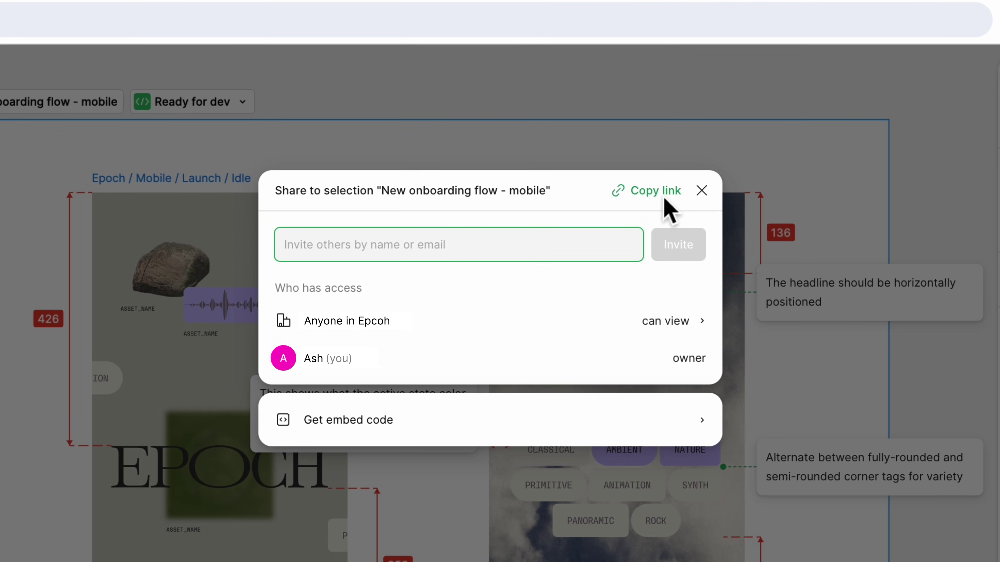
left_click(665, 199)
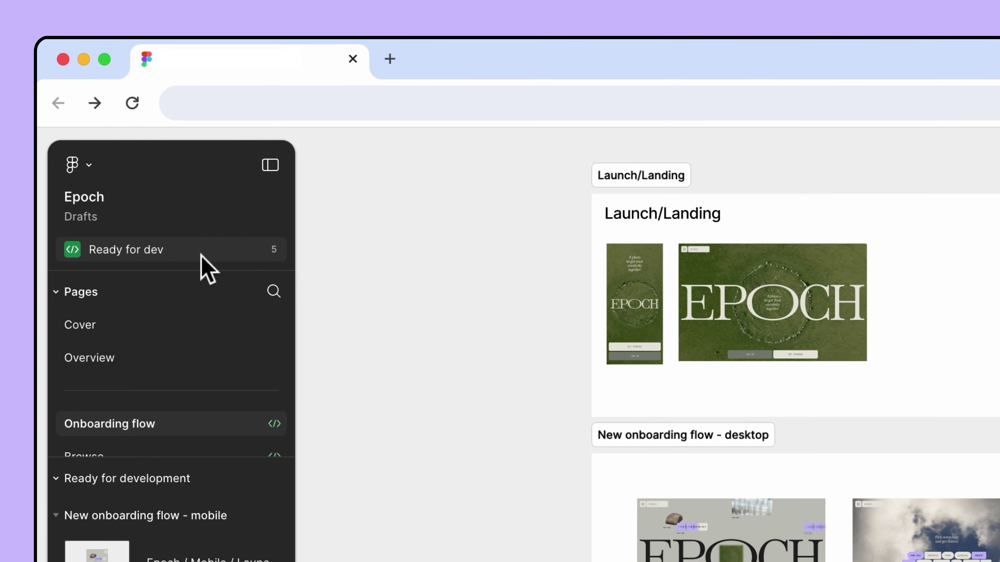
Step: Open the Ready for dev overview and scroll through its list of 2 sections and 3 frames
left_click(202, 255)
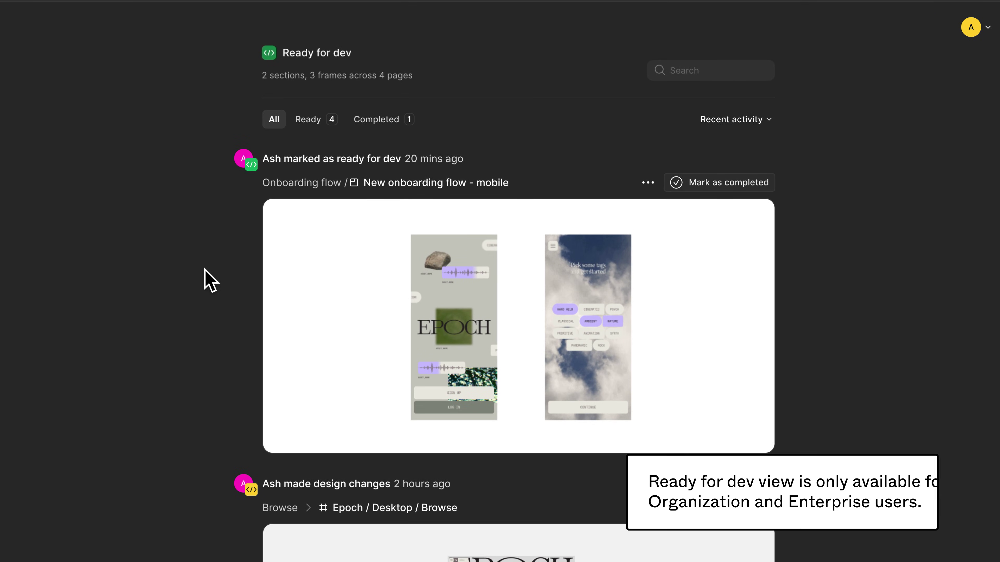
scroll(210, 281, "down", 12)
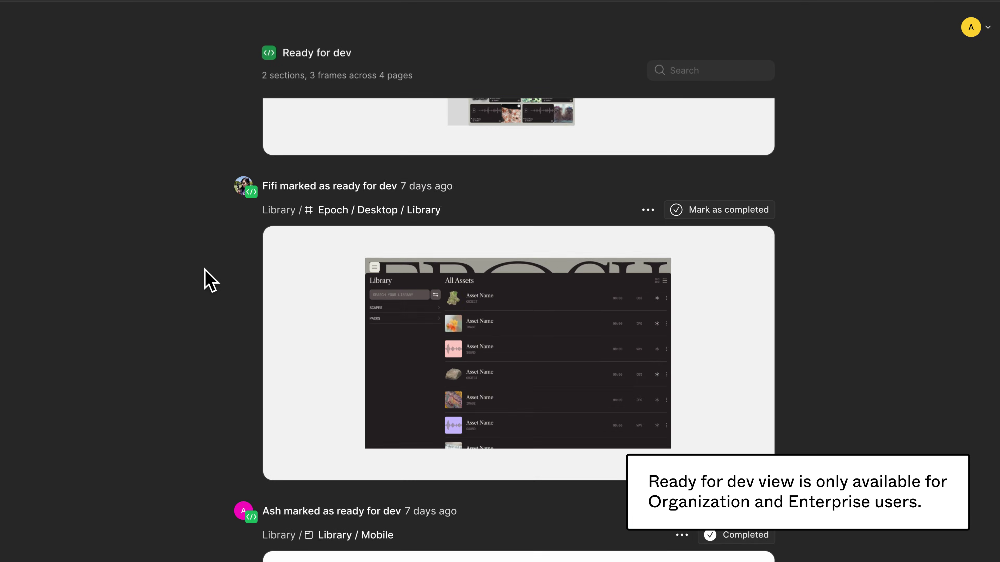
scroll(210, 280, "down", 5)
scroll(210, 281, "up", 15)
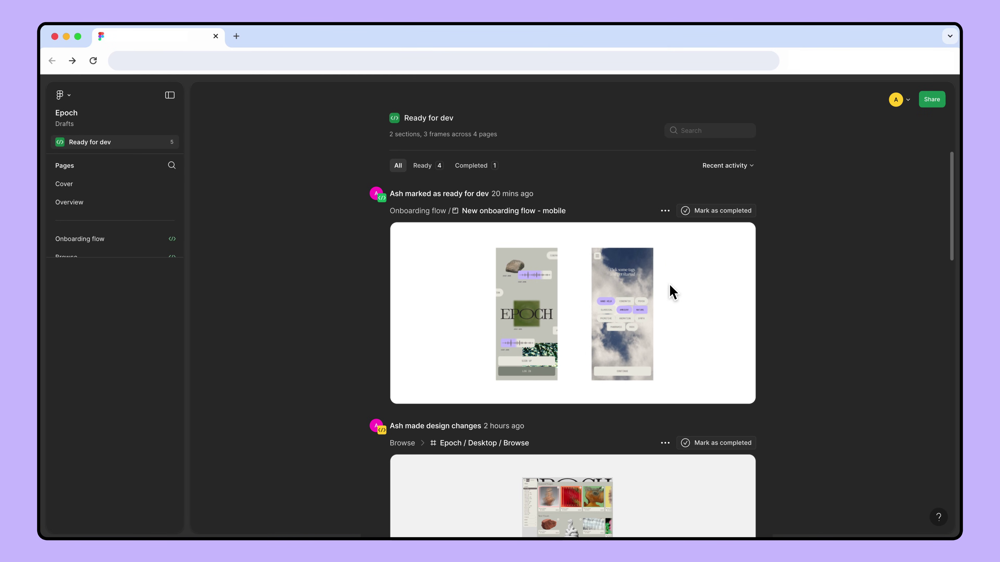
Step: Open the mobile onboarding flow and inspect HAND HELD, CONTINUE and the Launch / Idle screen's CSS
left_click(672, 291)
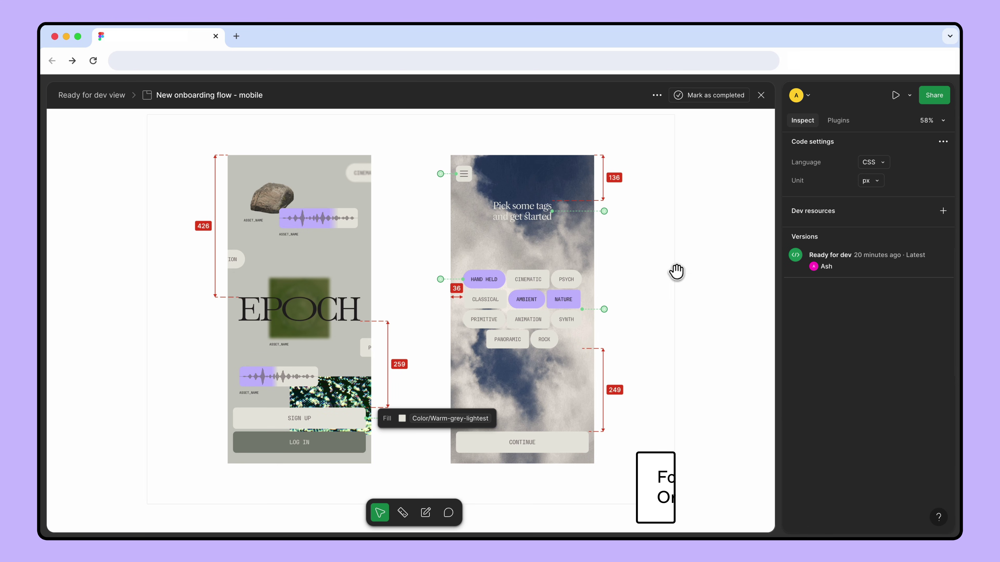
left_click(486, 283)
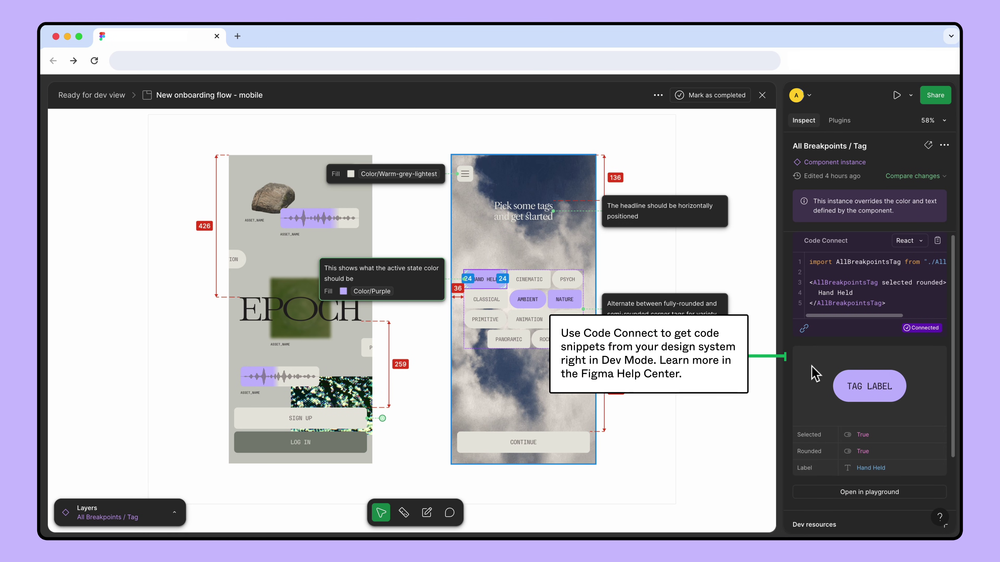
left_click(574, 447)
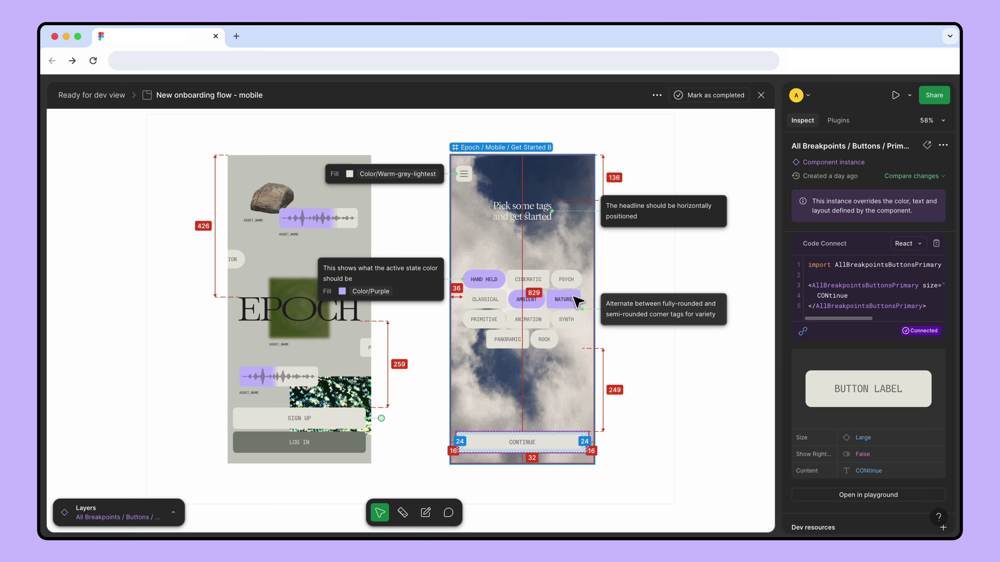
left_click(282, 148)
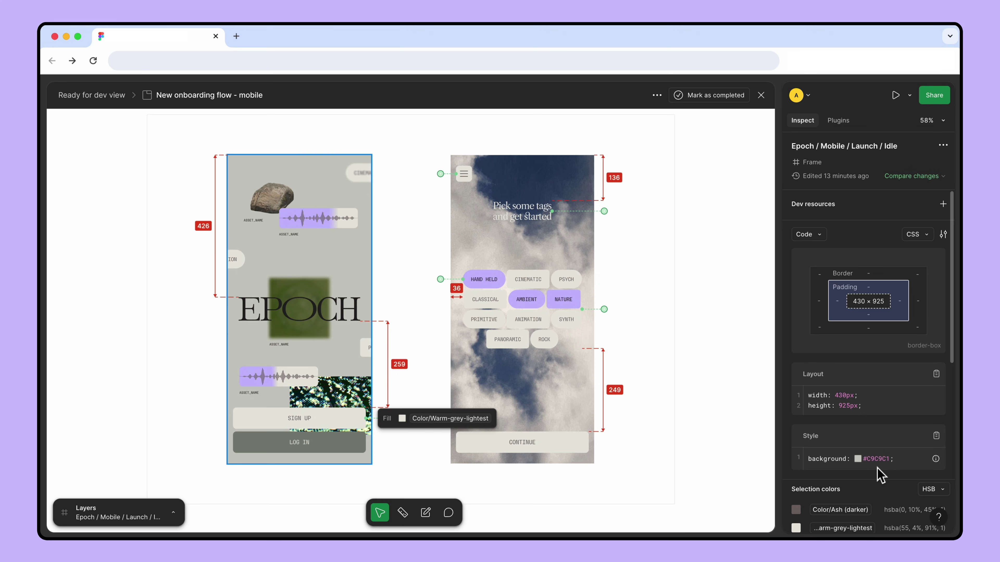
Step: Comment on the Launch screen: 'I'm seeing a hex value in the background color here... Is that a mistake?'
left_click(448, 512)
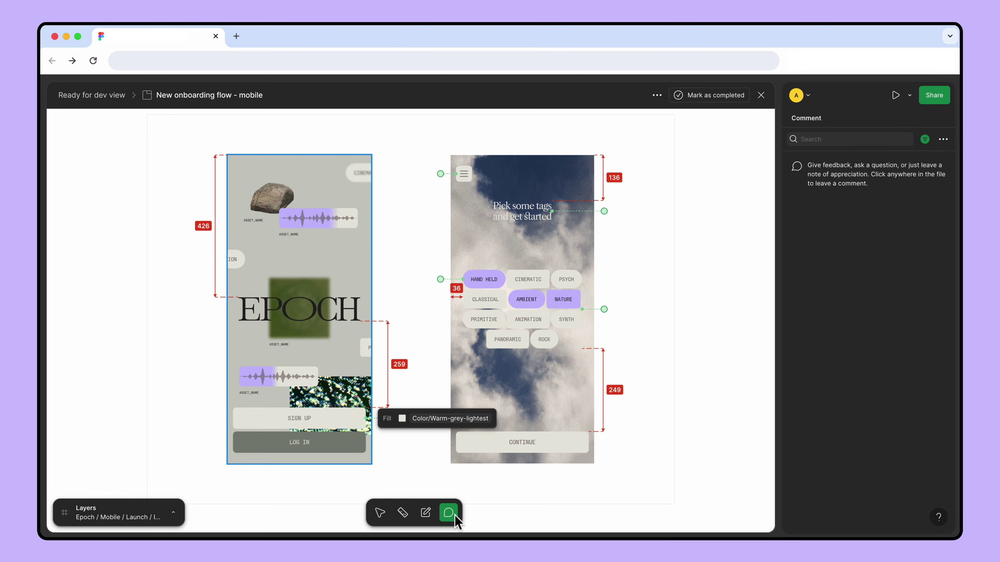
left_click(347, 251)
type("I'm seeing a hex value in the backgrou")
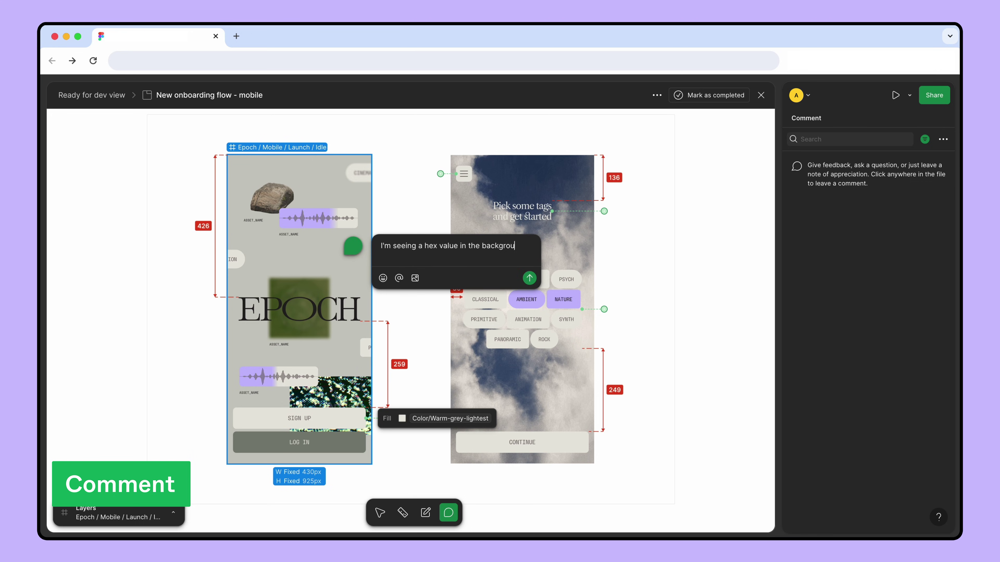
type("nd color here... Is that a mistake?")
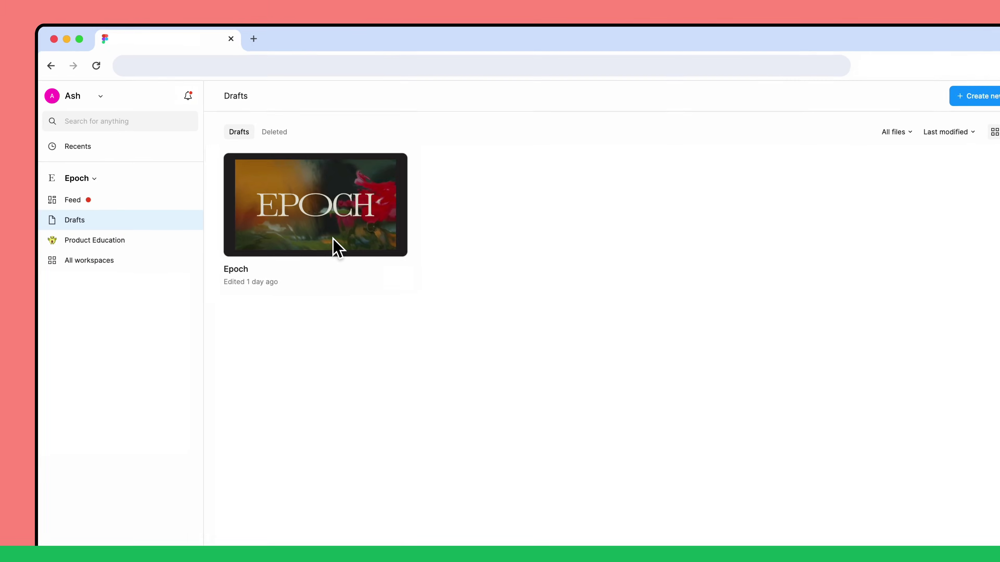
Step: From the notifications list, jump to the hex-background comment on the Epoch Launch / Idle frame
left_click(234, 130)
left_click(291, 260)
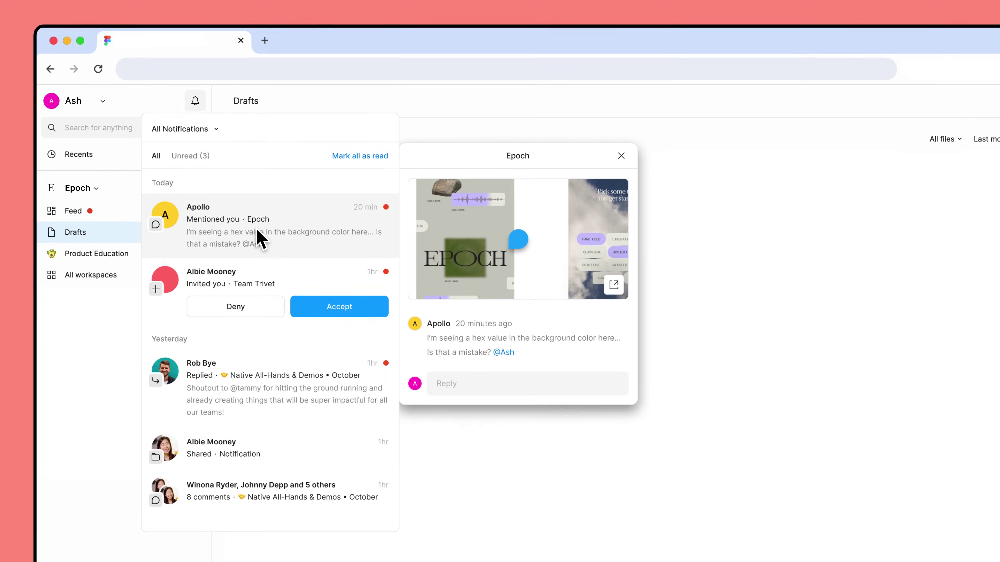
left_click(313, 301)
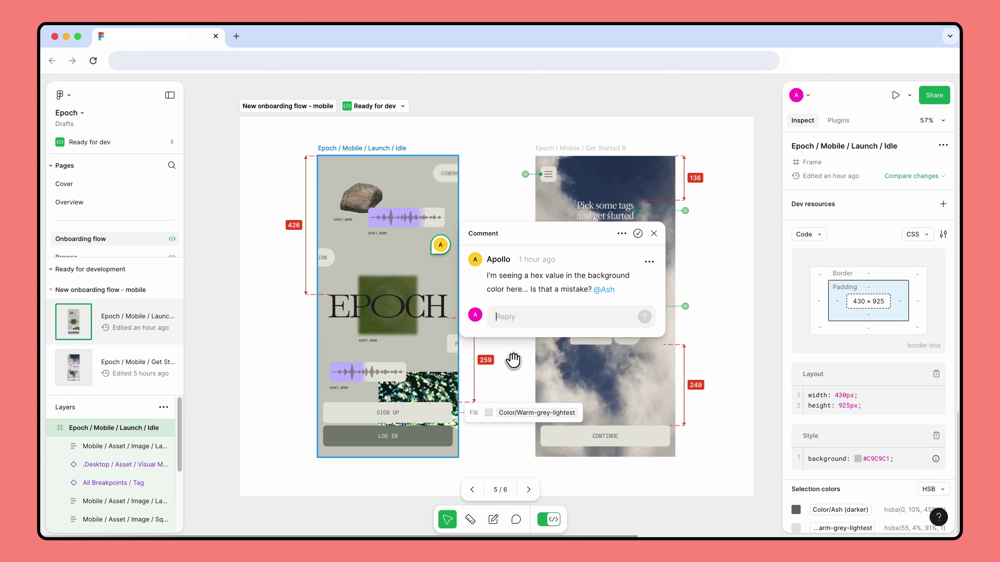
Step: Leave Dev Mode and set the Launch / Idle frame fill to library Color/Warm-grey-light
left_click(551, 520)
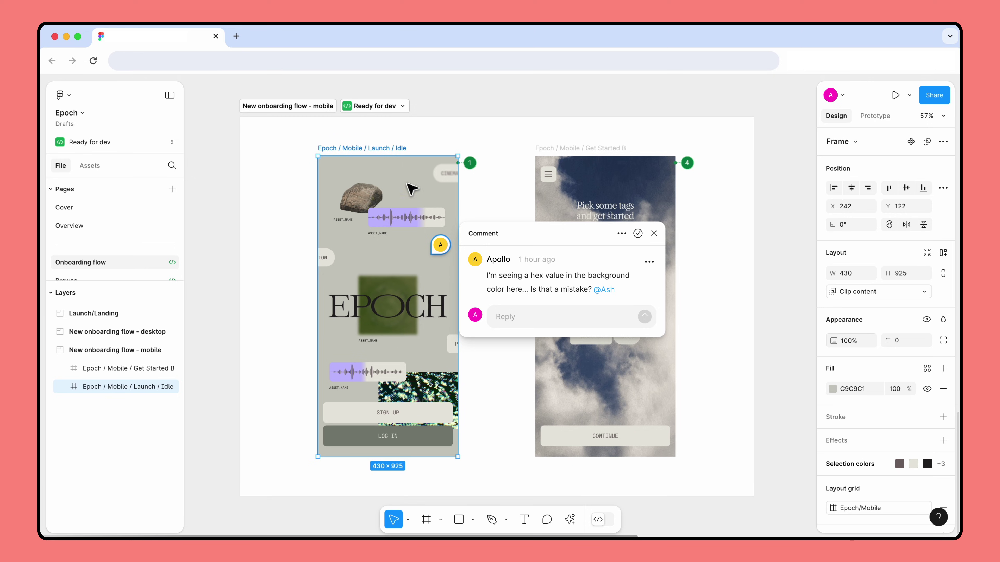
key("Escape")
left_click(832, 389)
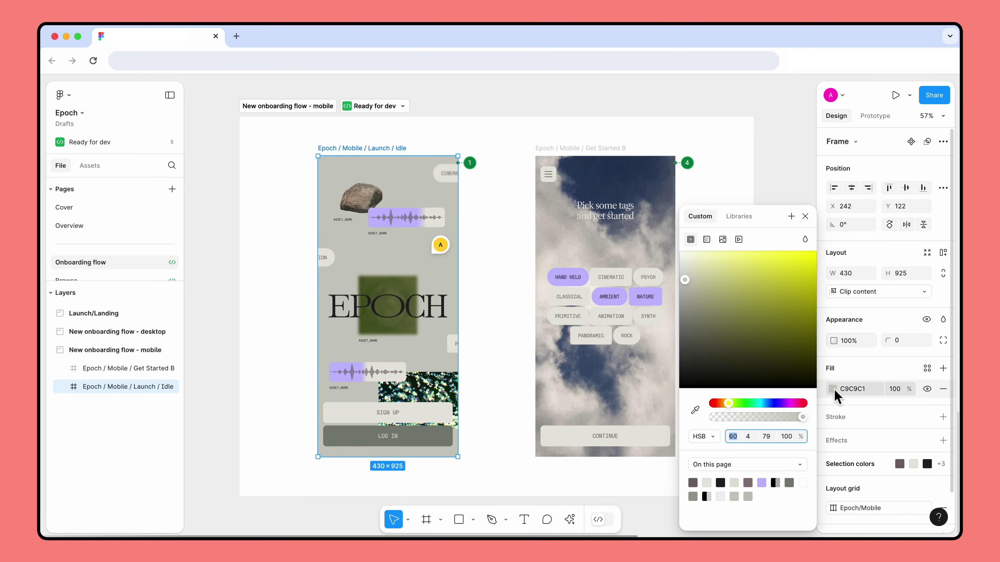
left_click(739, 216)
scroll(748, 354, "down", 3)
left_click(760, 368)
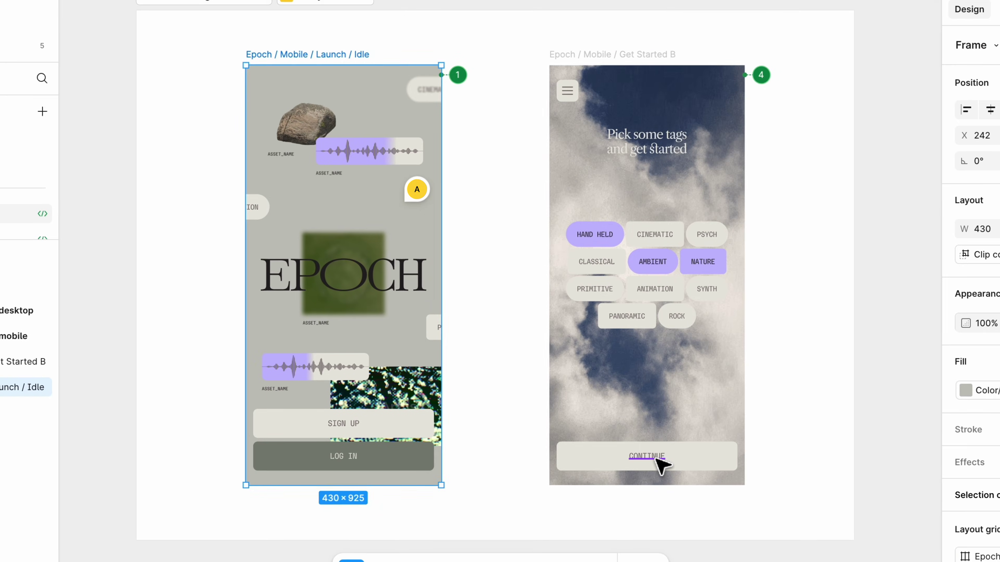
Step: Relabel the CONTINUE button as NEXT and the SIGN UP button as GET STARTED
double_click(614, 439)
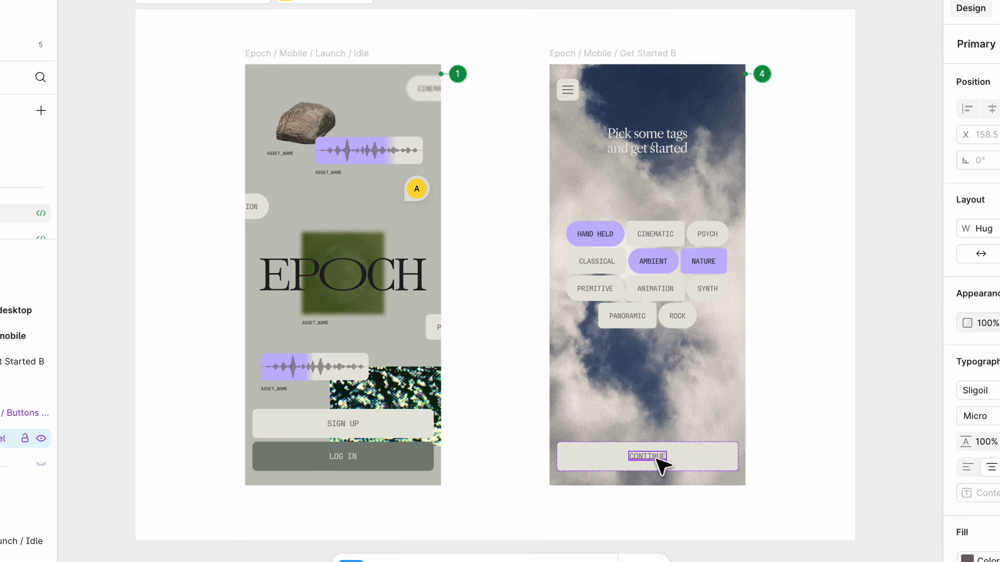
double_click(614, 440)
type("NEXT")
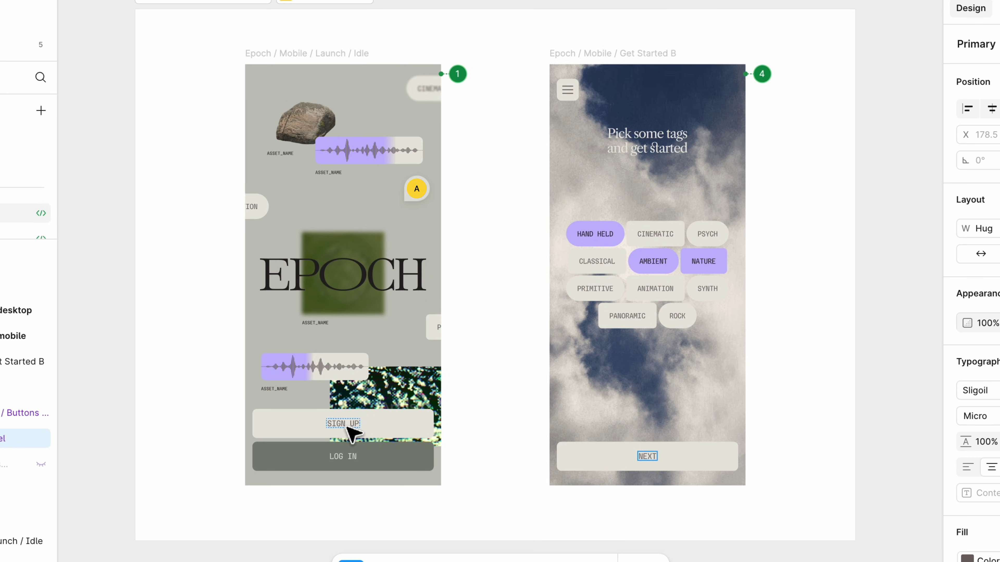
double_click(347, 424)
type("GET STARTED")
left_click(477, 434)
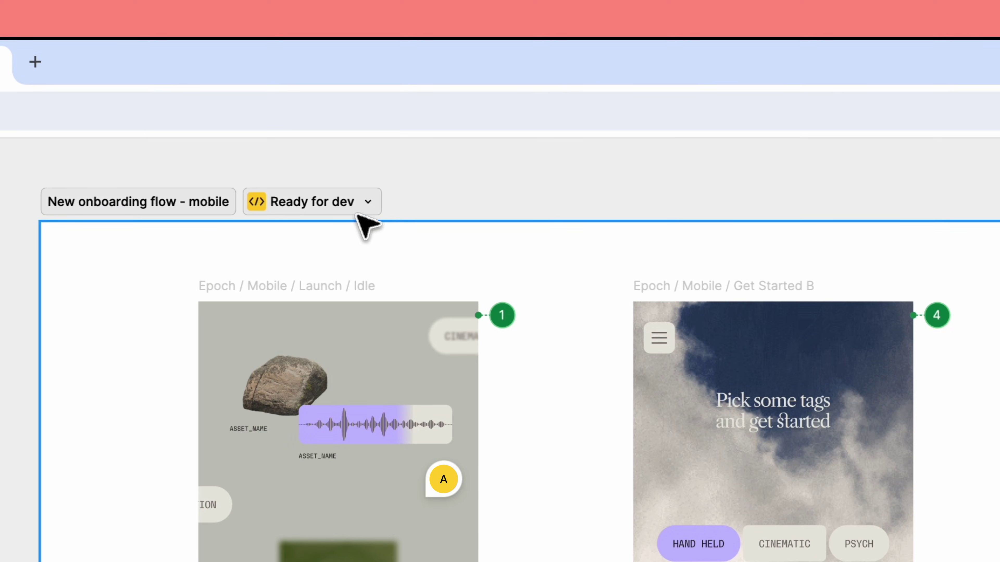
Step: Re-mark the section ready for dev with the note 'Updated background color and changed the copy of the buttons'
left_click(363, 212)
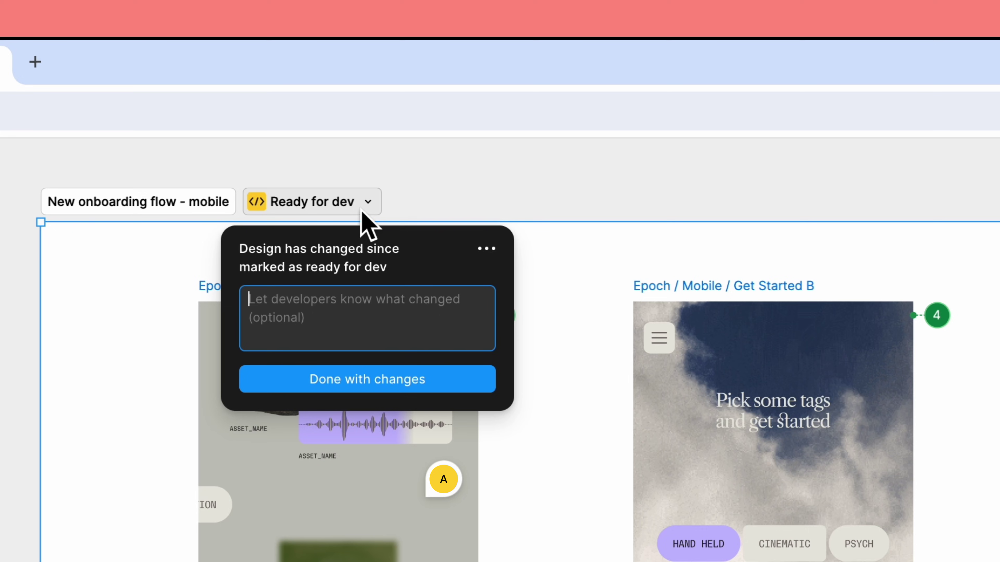
type("Updated background color and changed the cop")
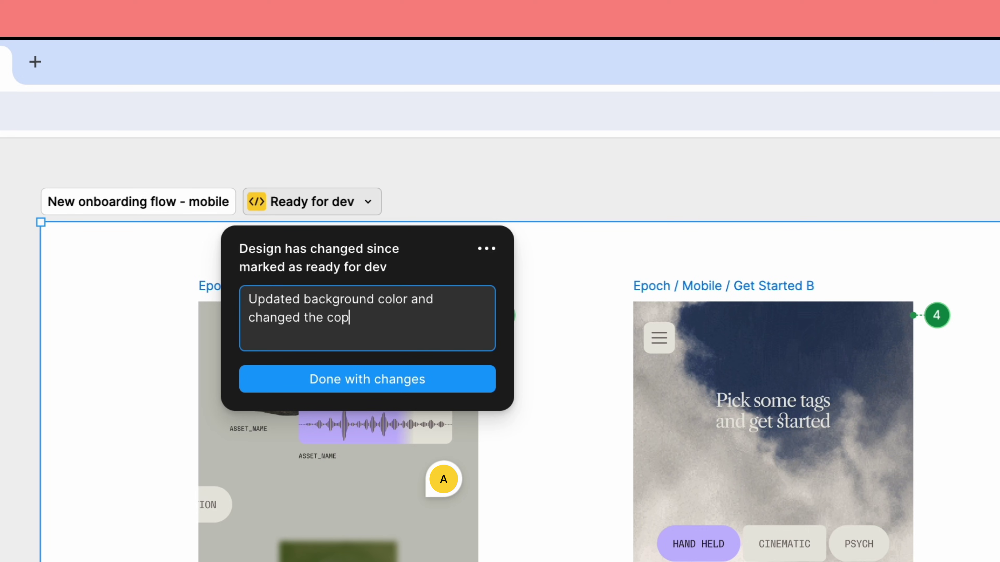
type("y of the buttons")
left_click(409, 381)
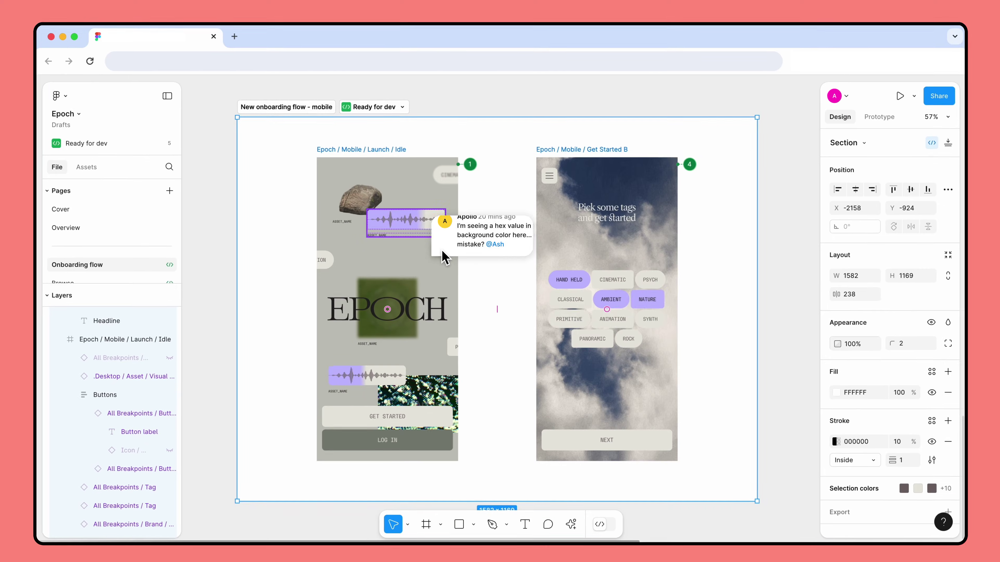
left_click(443, 479)
type("Thanks ")
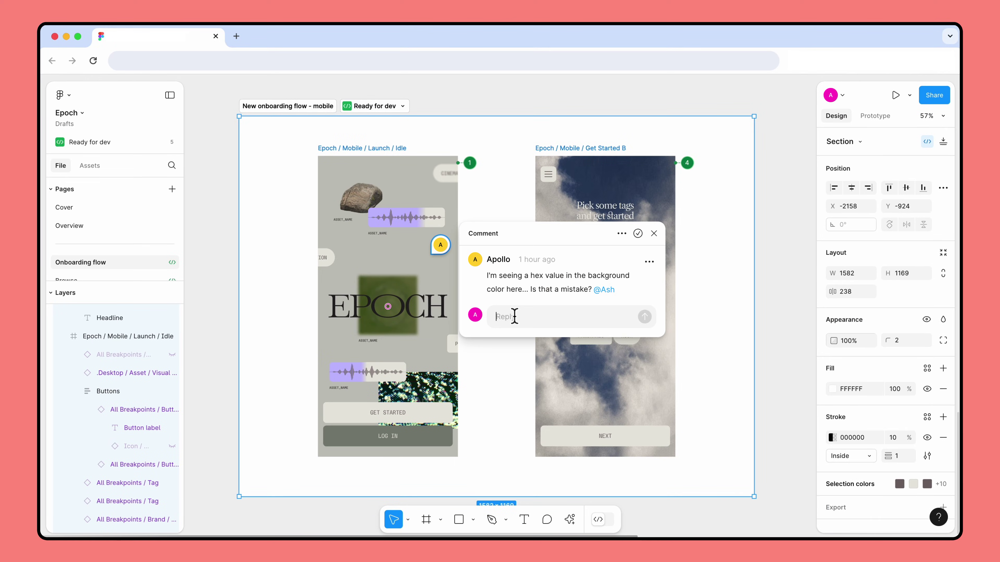
type("for flagging! I've updated the desi")
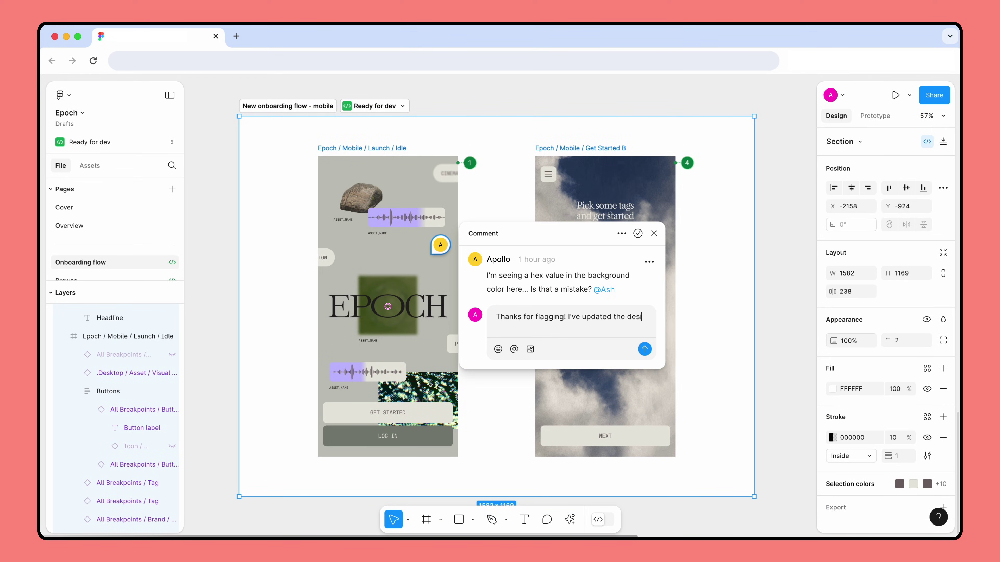
type("gns @Apollo")
left_click(645, 350)
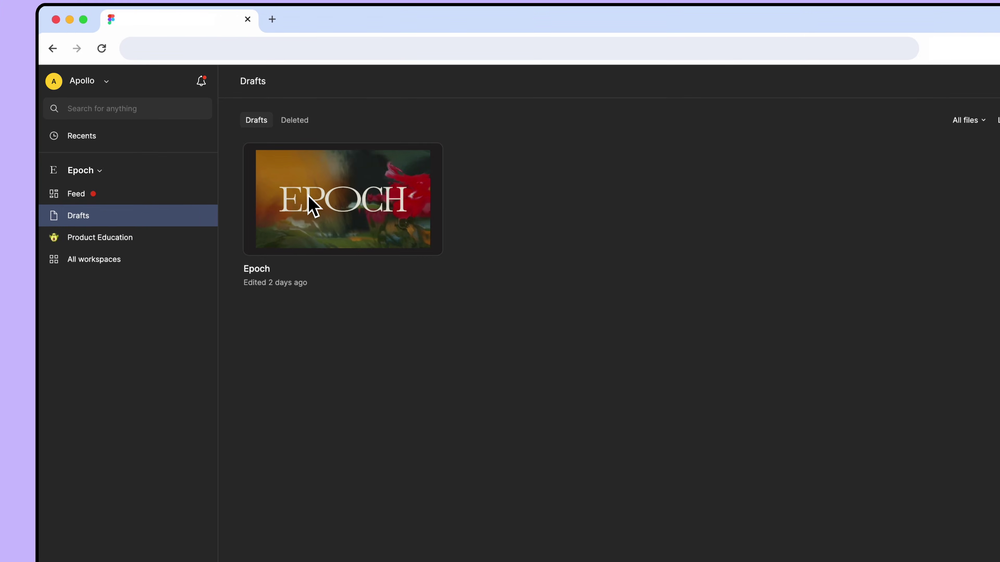
Step: Open the Epoch file from the reply notification and send cursor-chat messages 'Hey Ash!' and 'Of course!!'
left_click(202, 82)
left_click(293, 207)
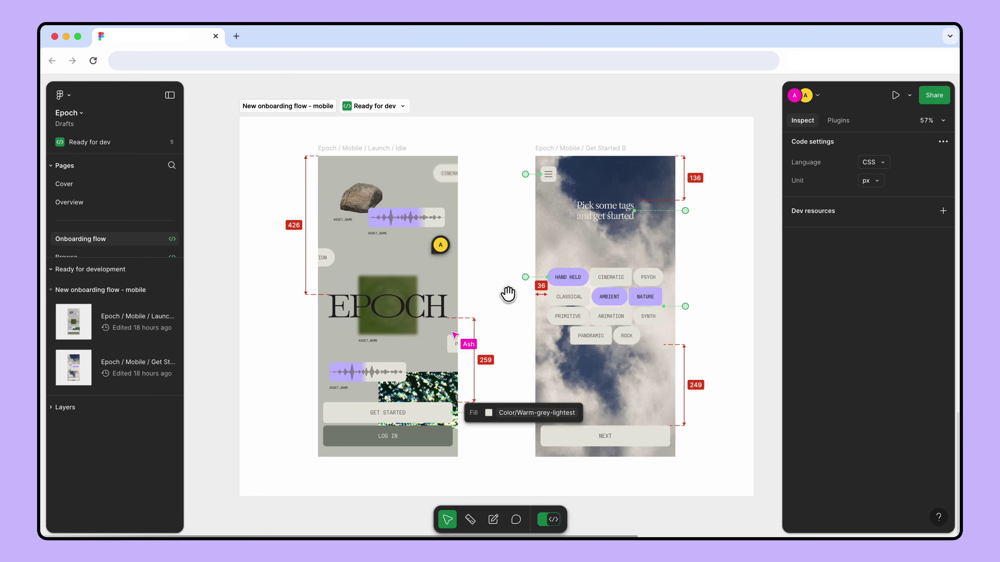
key("slash")
type("Hey Ash!")
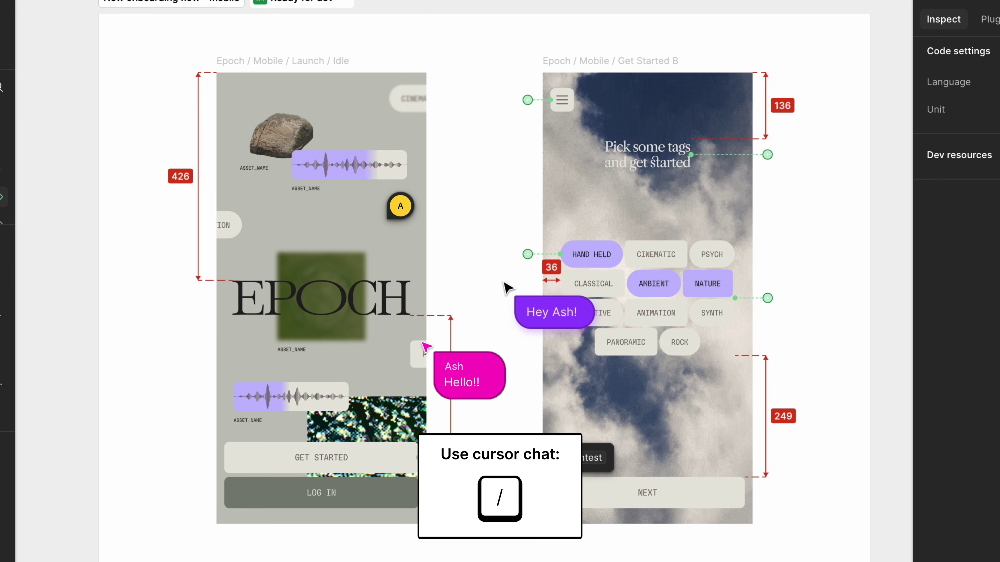
key("Return")
type("Of course!!")
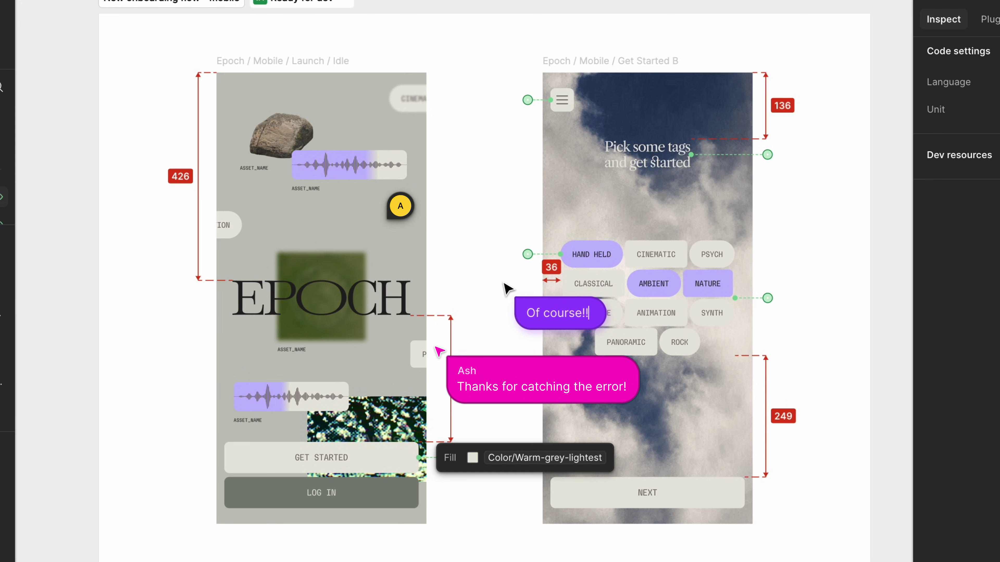
left_click(508, 291)
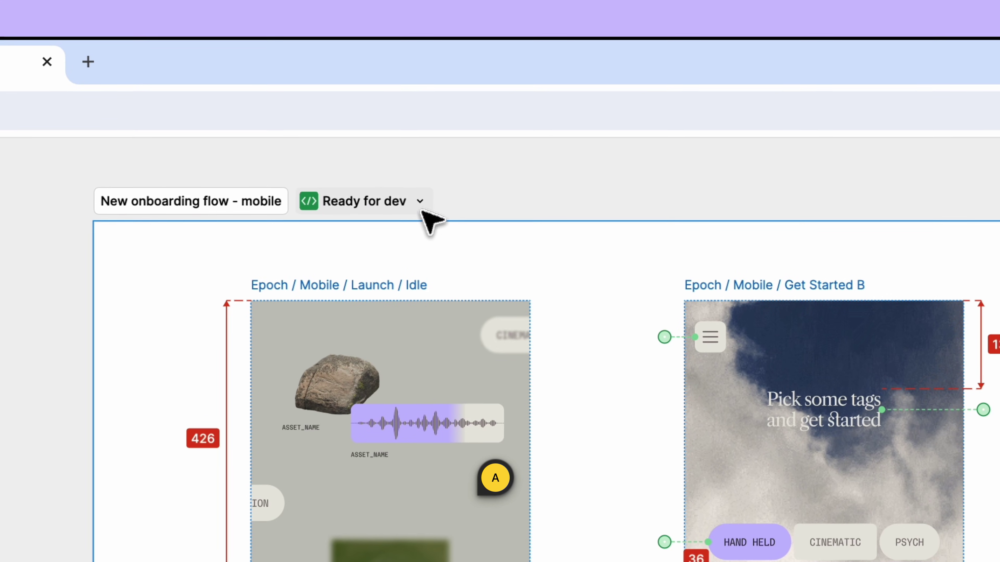
Step: Show the mobile onboarding section in focus view and bring up the older version's options menu
left_click(423, 211)
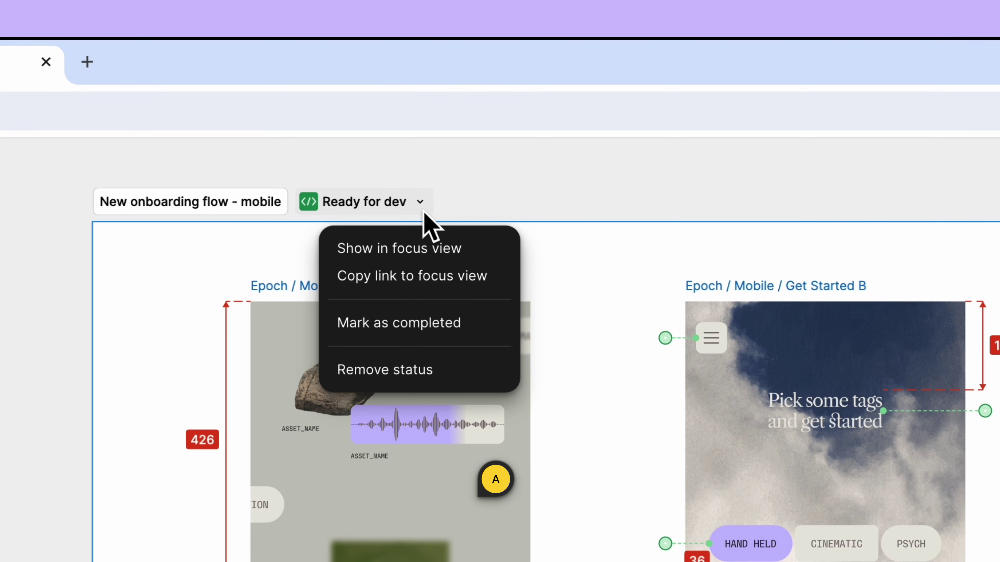
left_click(482, 255)
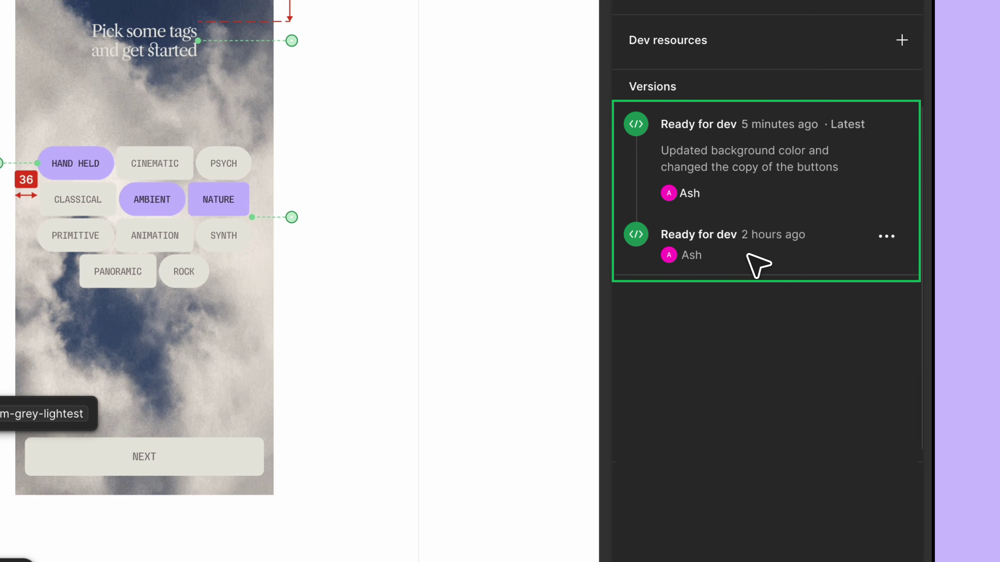
left_click(888, 238)
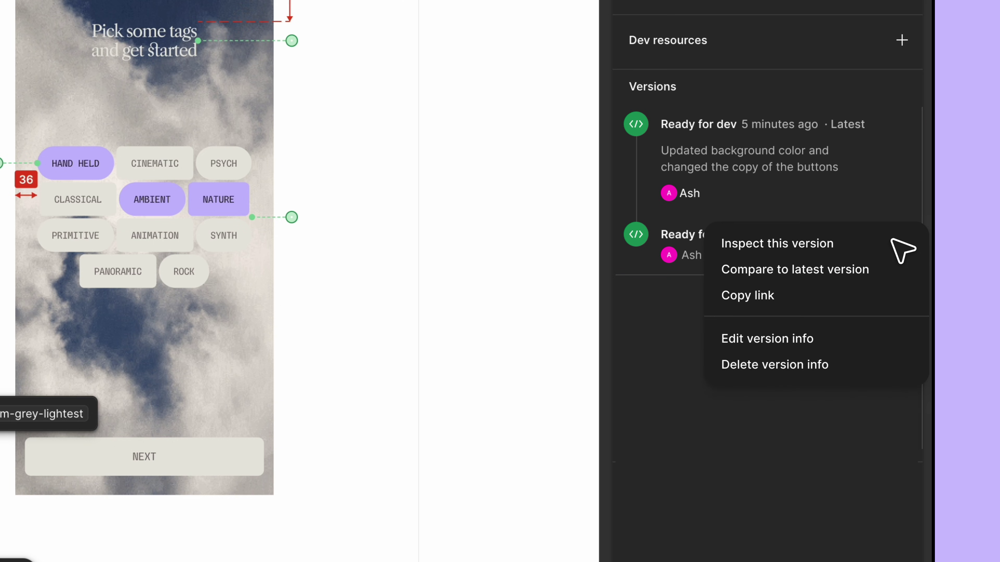
Step: Compare the older version to the latest, reviewing the frame background colour and button label diffs
left_click(877, 269)
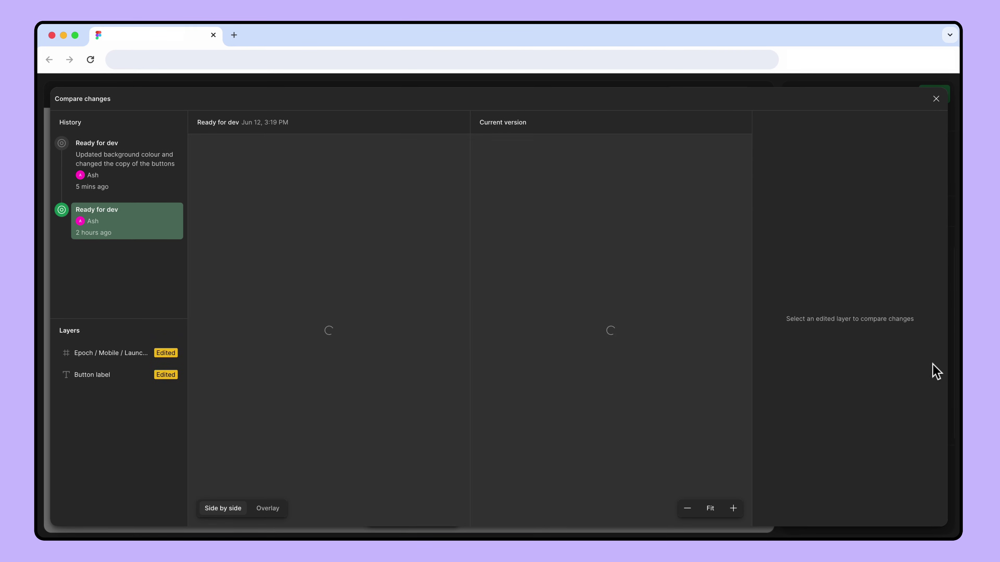
left_click(128, 357)
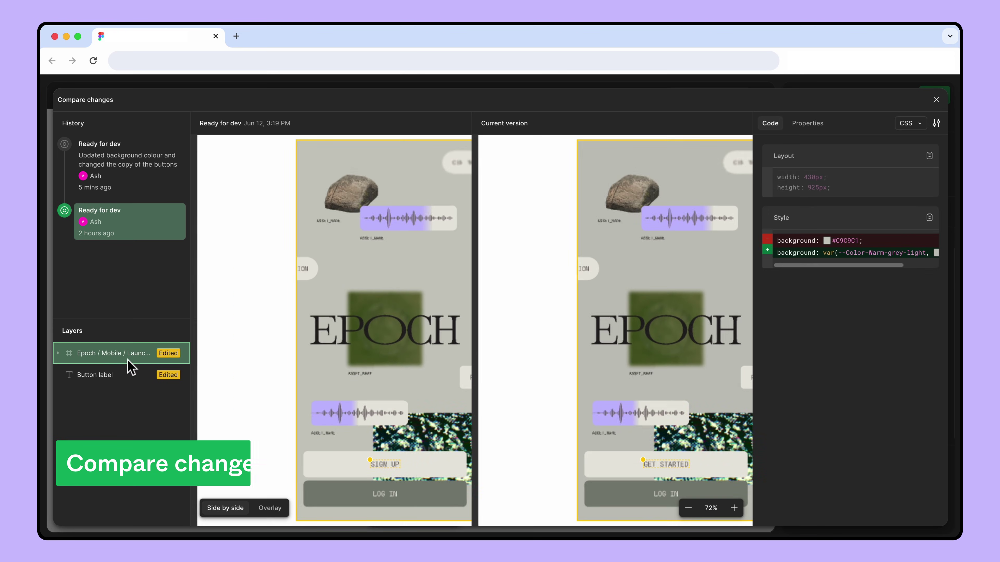
left_click(133, 375)
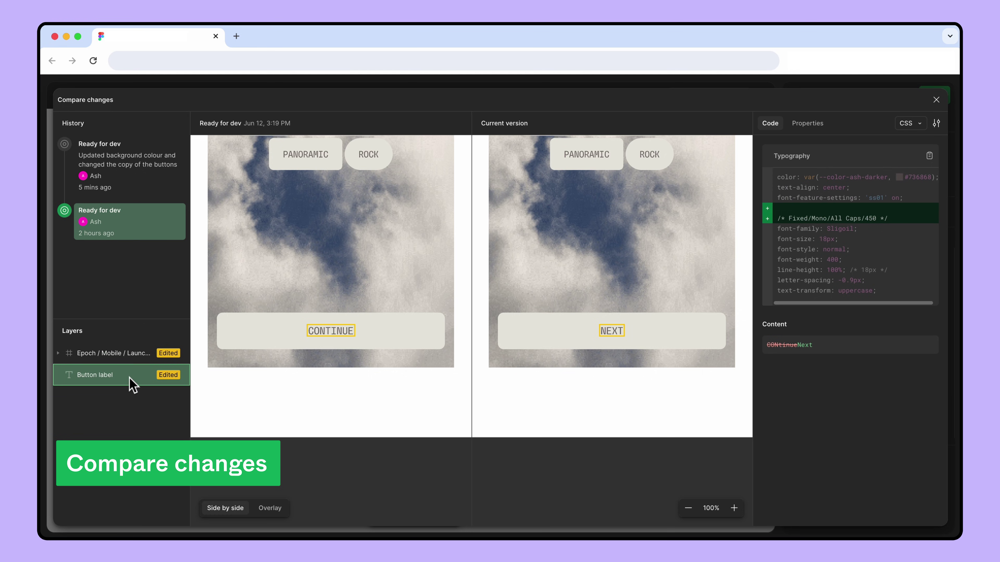
left_click(128, 352)
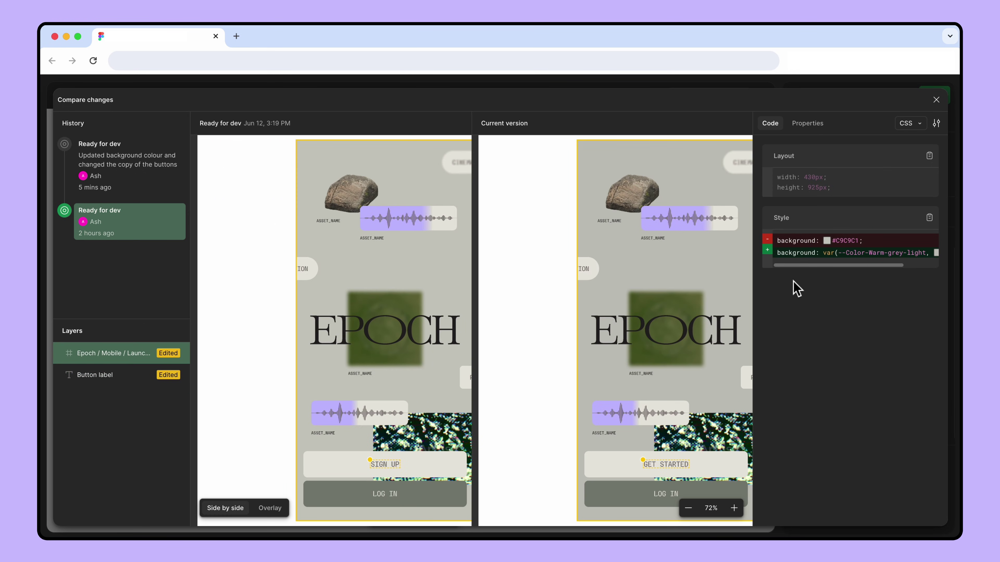
mouse_move(873, 267)
left_mouse_down()
mouse_move(911, 267)
mouse_move(855, 267)
left_mouse_up()
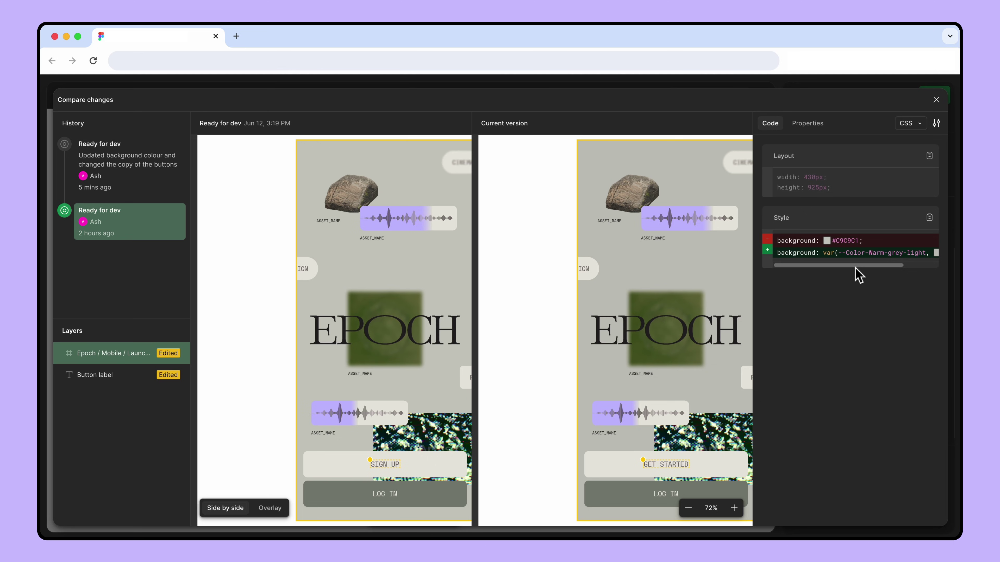
left_click(936, 100)
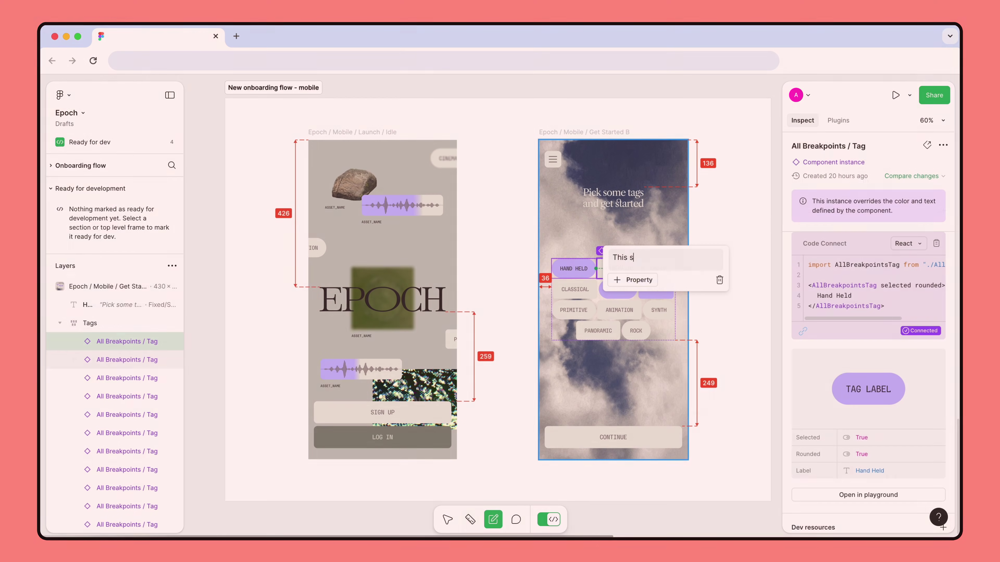
Step: Type 'what t' and 'col' into the annotation draft, then inspect the HAND HELD tag instance
type("what t")
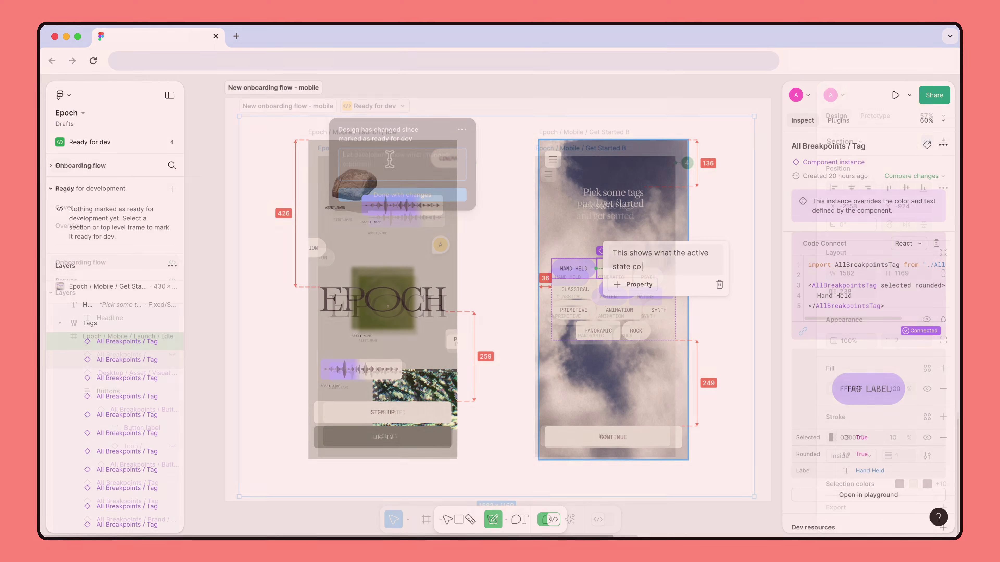
type("col")
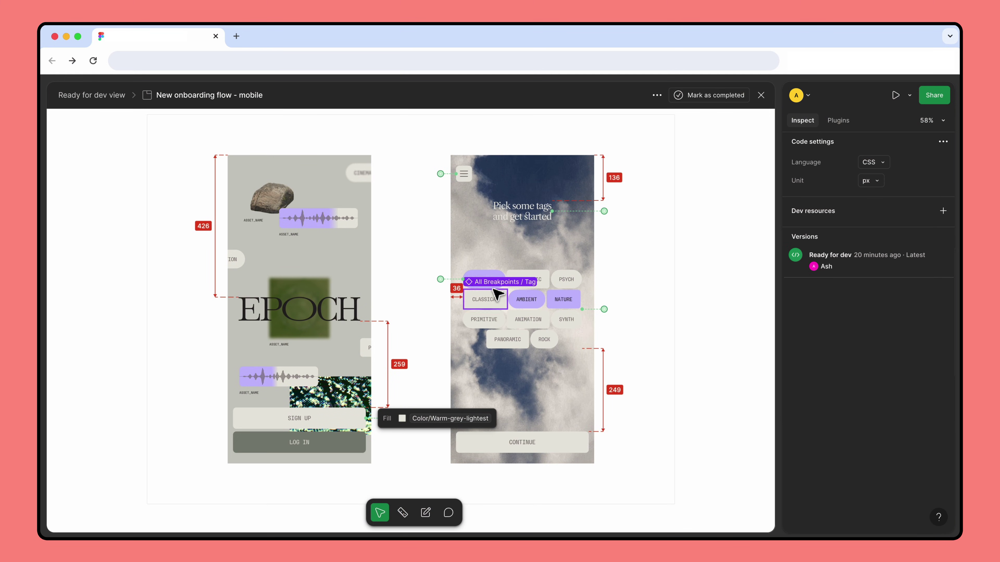
left_click(488, 284)
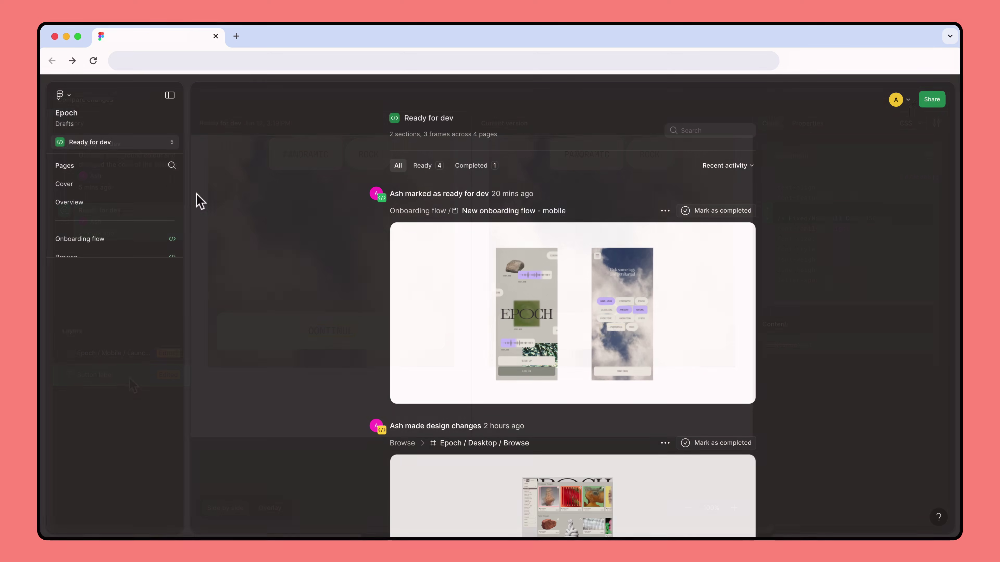
Step: Scroll the Ready for dev list down to the Desktop entries and back to the top
scroll(349, 273, "down", 15)
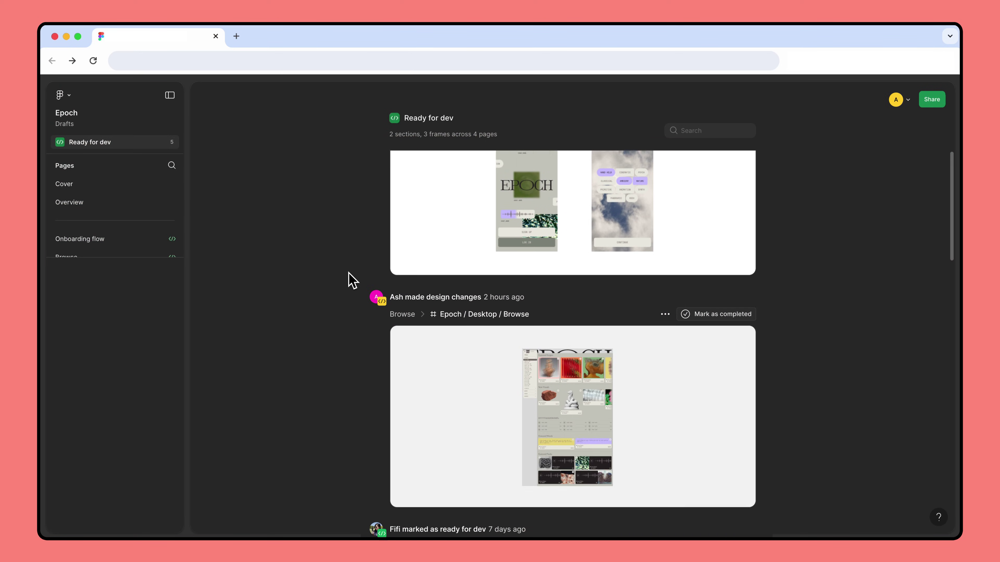
scroll(351, 280, "up", 15)
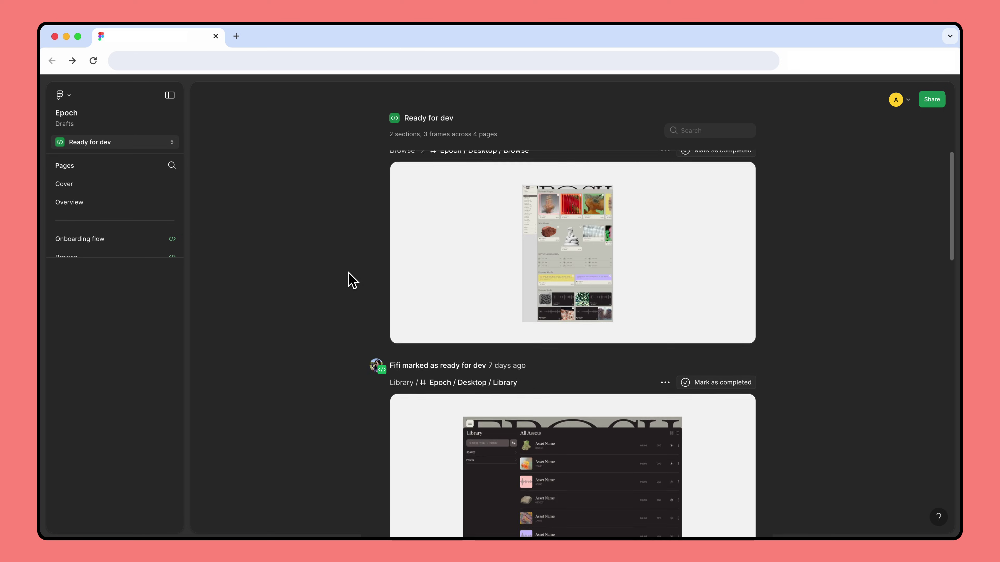